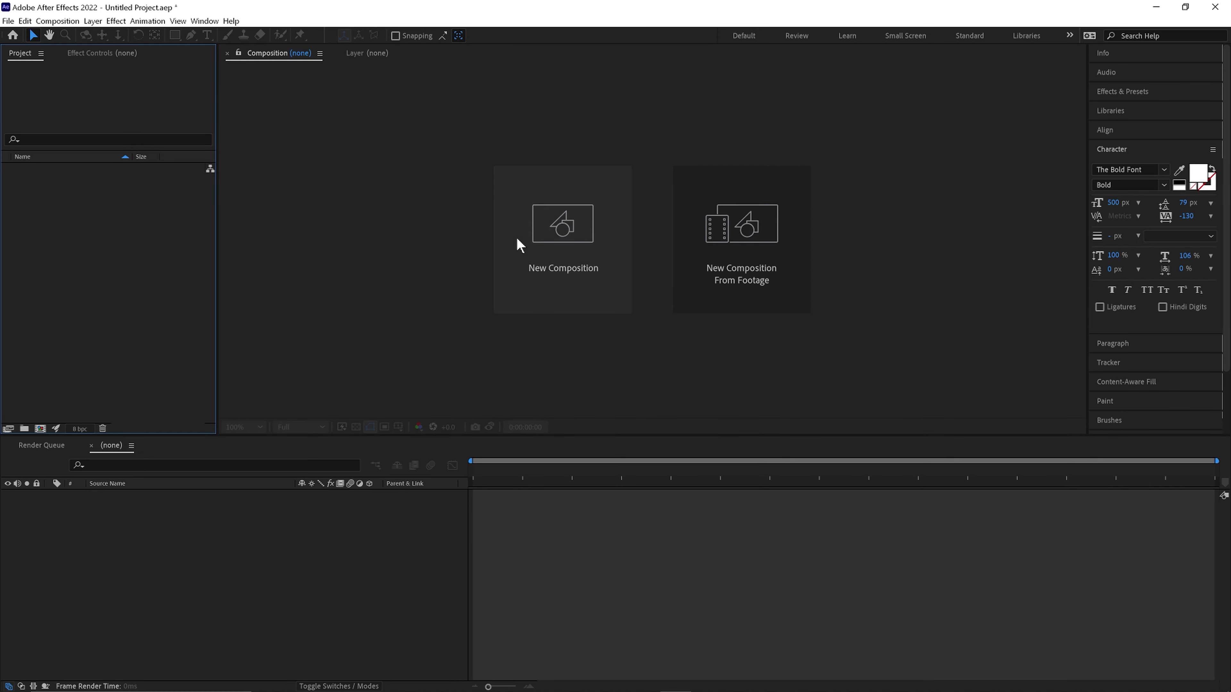
# - Create a 10-second HDTV 1080 25 composition that uses the Cinema 4D renderer
pyautogui.click(538, 240)
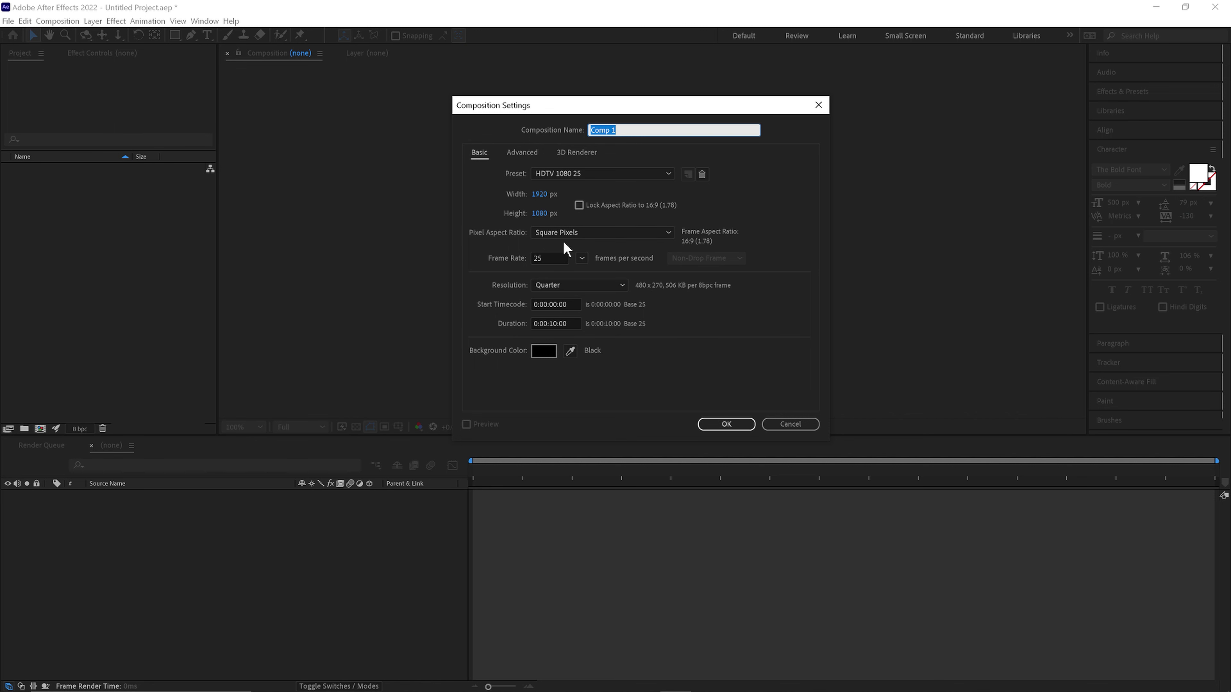
pyautogui.click(583, 152)
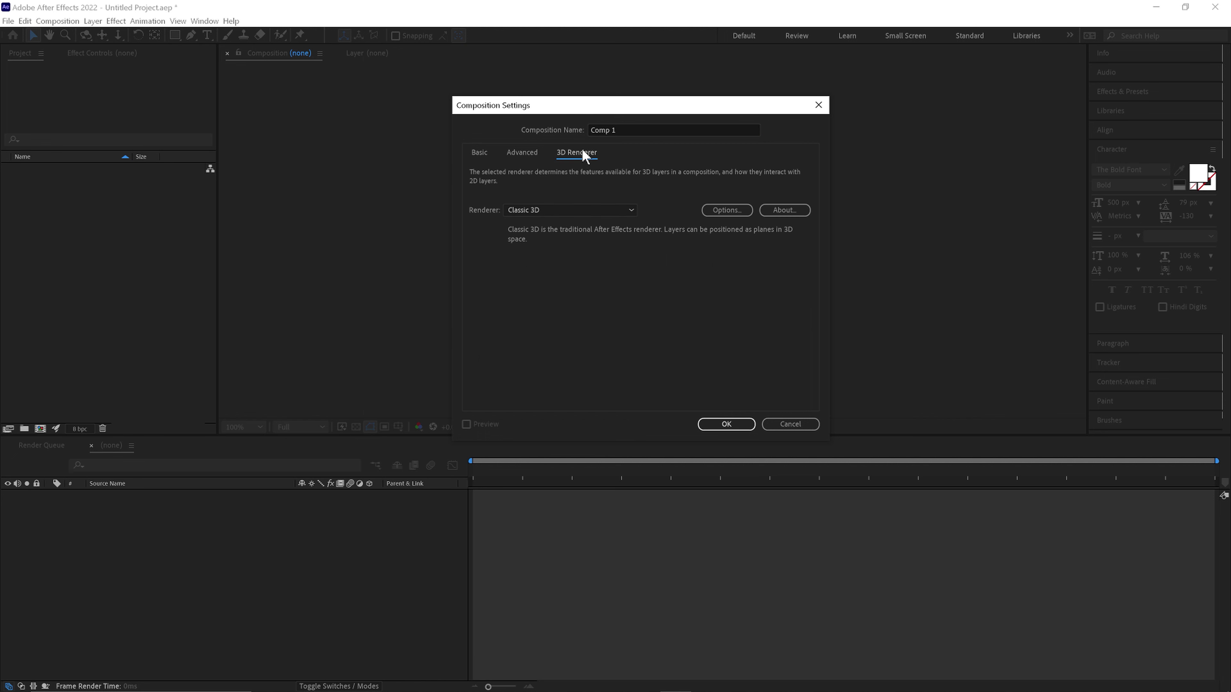
pyautogui.click(592, 210)
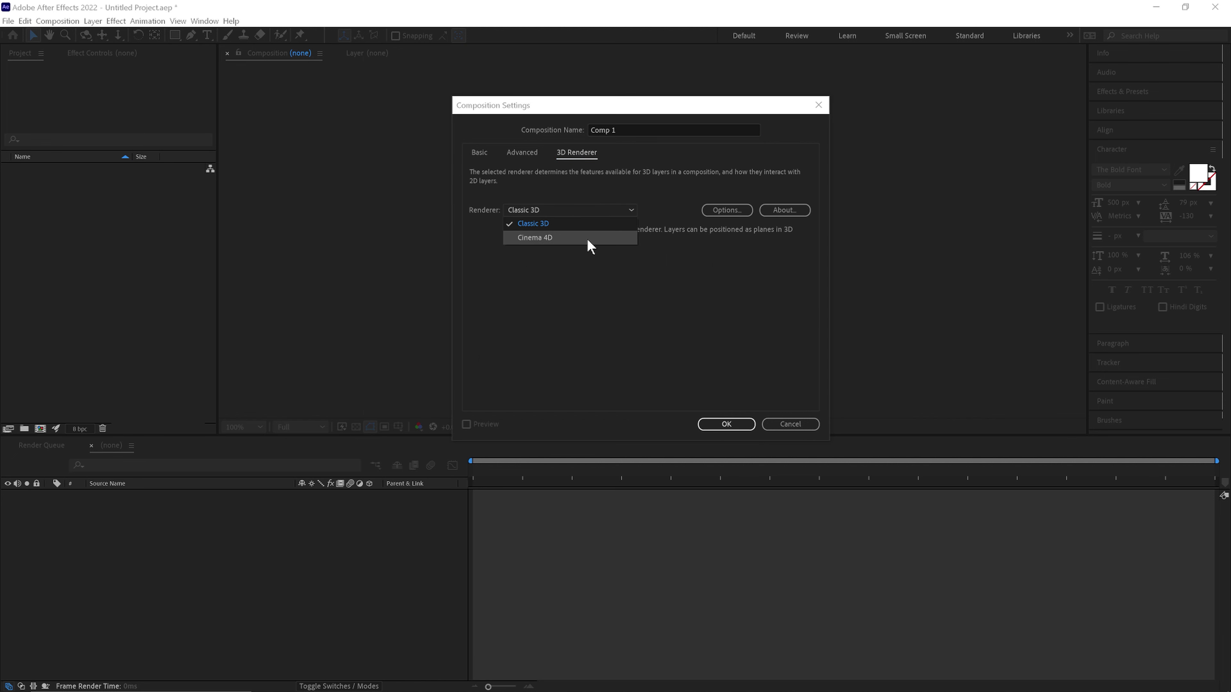
pyautogui.click(591, 241)
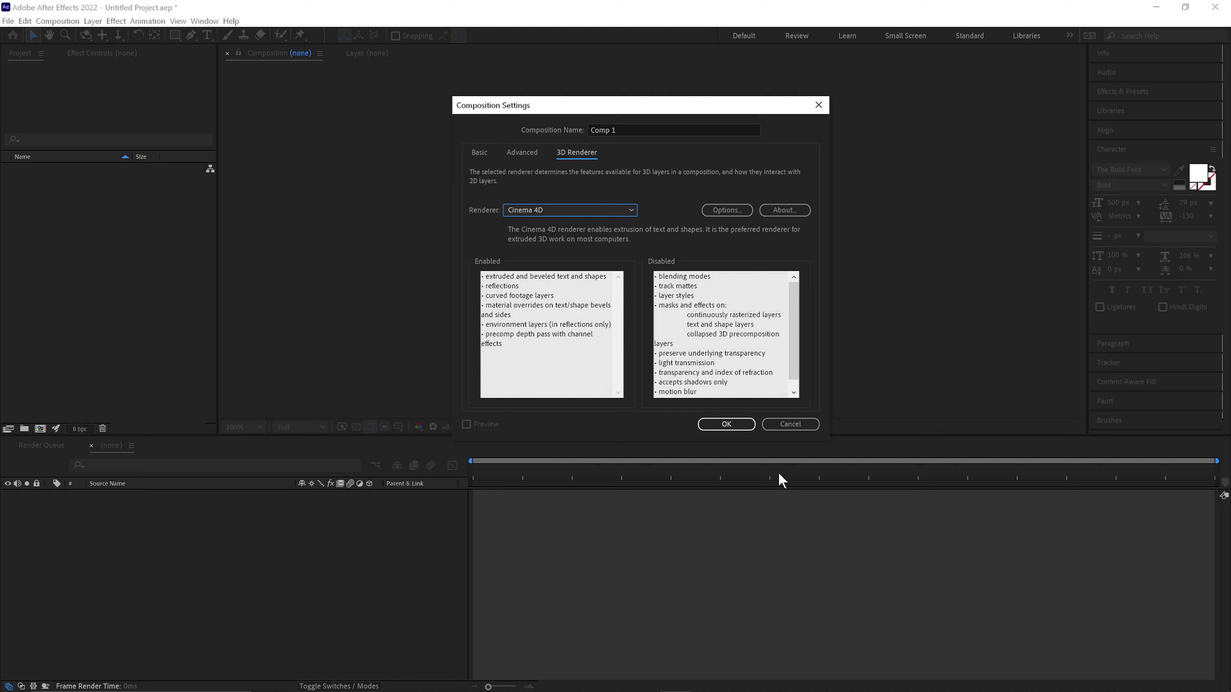
pyautogui.click(726, 424)
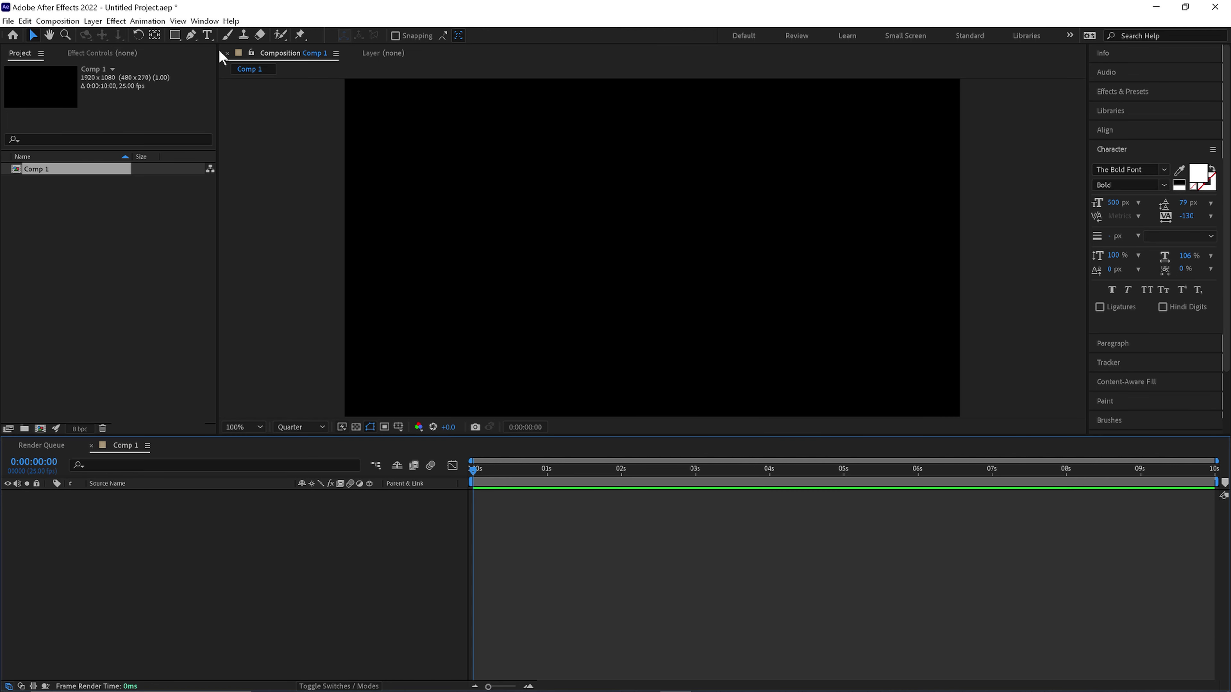
# - Add a text layer reading FAST in The Bold Font at 500 px
pyautogui.click(207, 36)
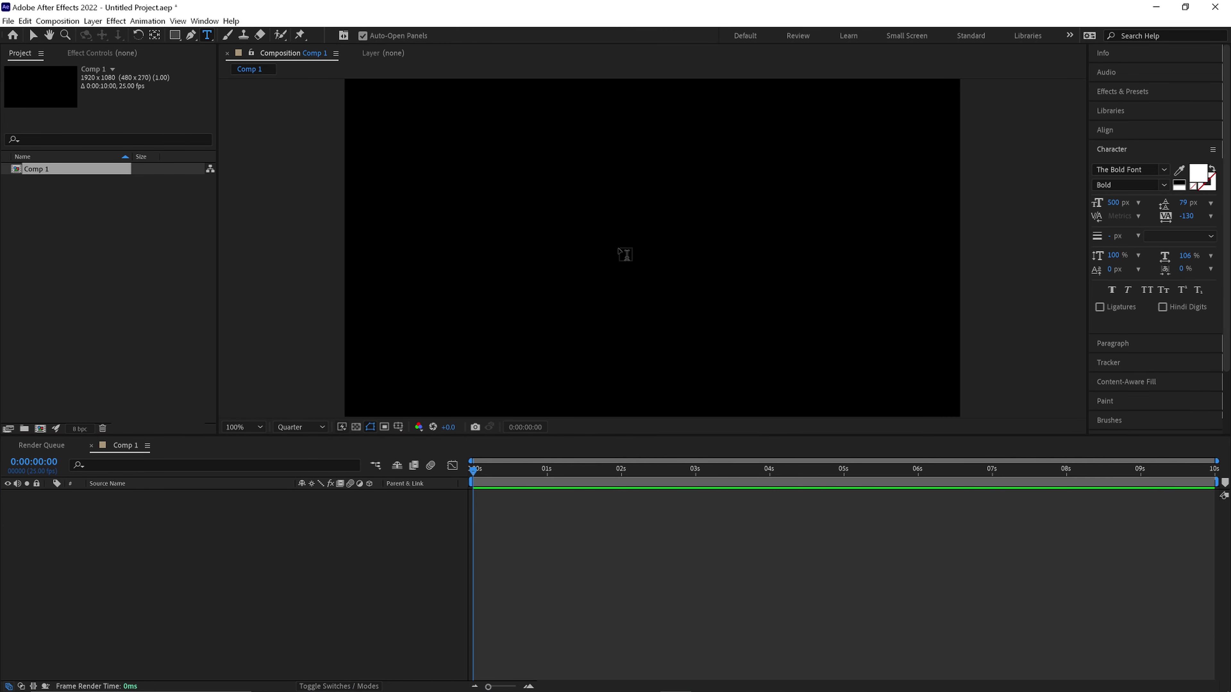
pyautogui.click(625, 254)
pyautogui.write('FAST')
# - Set the tracking of the FAST text to 0 and move the text to the centre of the frame
pyautogui.hotkey('ctrl', 'a')
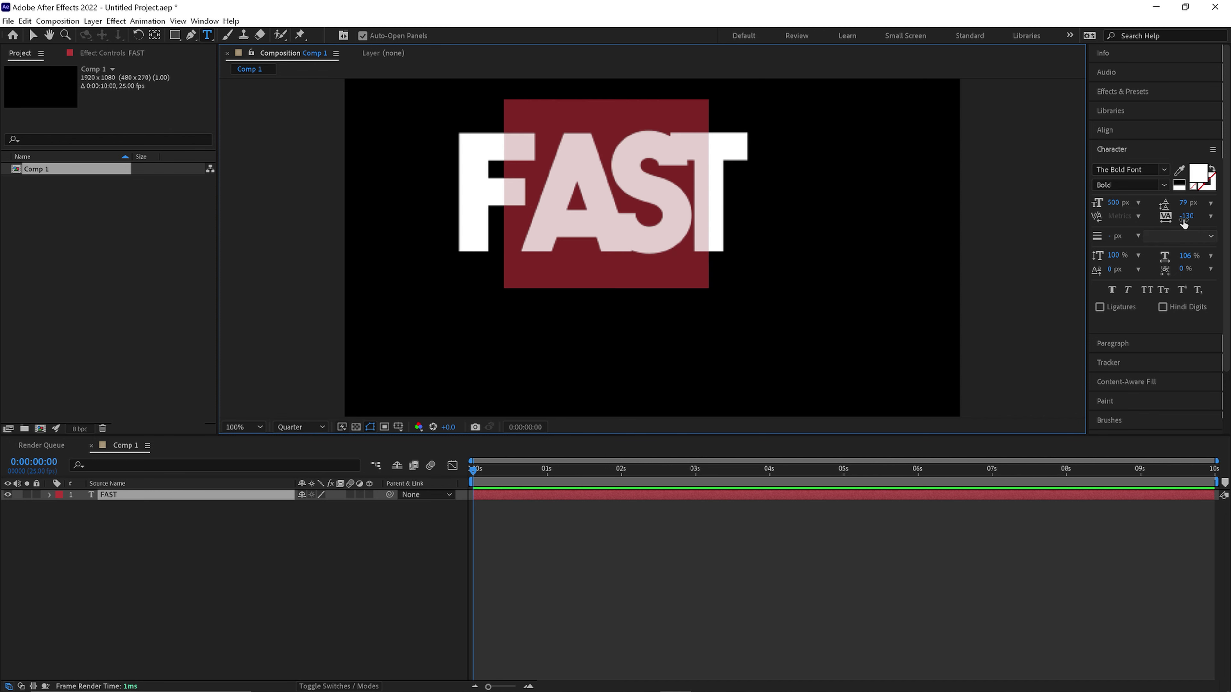
pyautogui.moveTo(1184, 223)
pyautogui.mouseDown()
pyautogui.moveTo(1197, 222)
pyautogui.moveTo(1183, 221)
pyautogui.mouseUp()
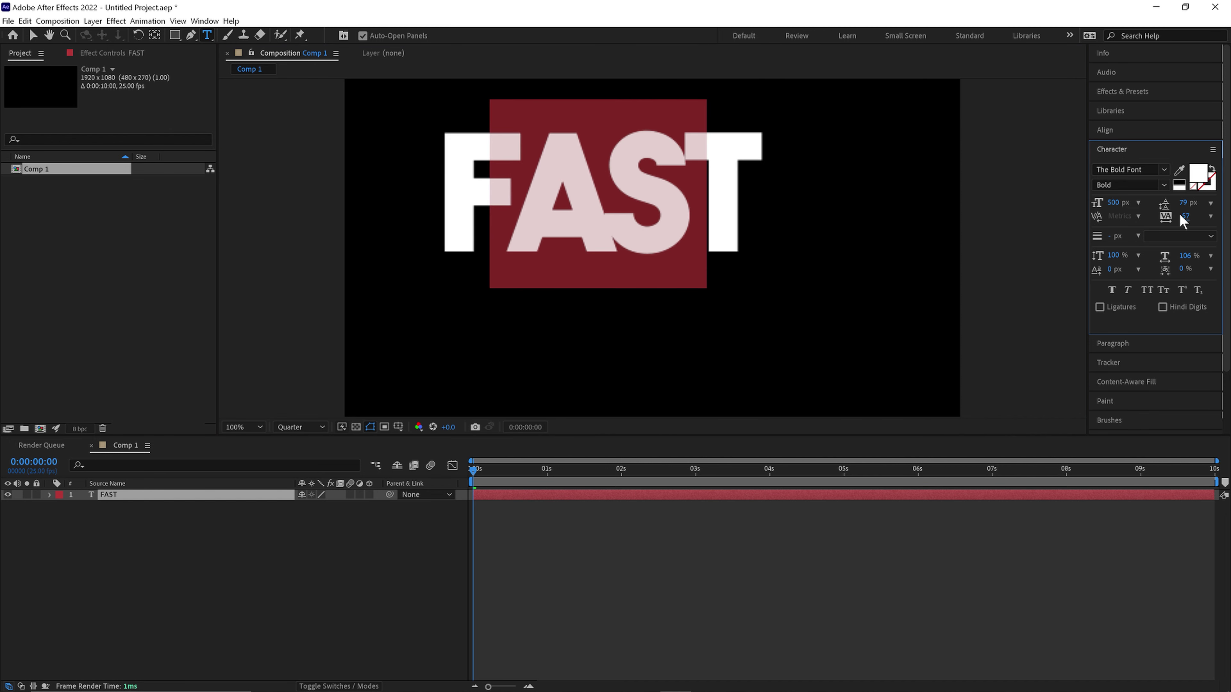
pyautogui.write('0')
pyautogui.press('Return')
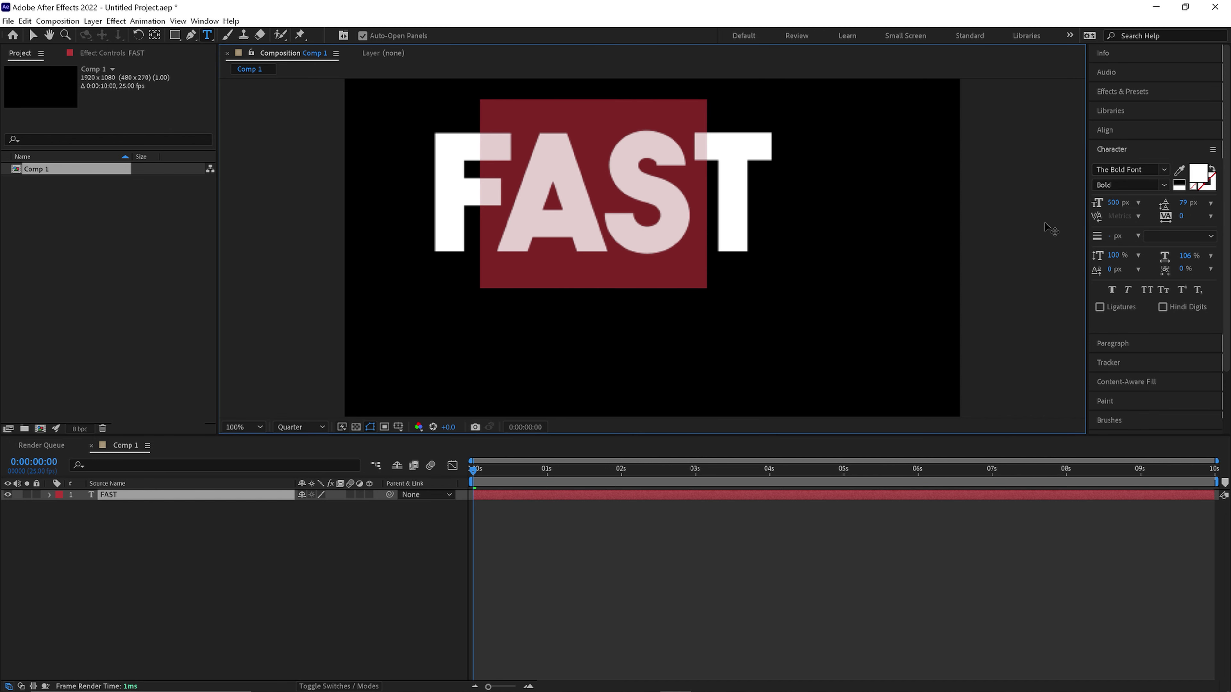
pyautogui.click(33, 35)
pyautogui.moveTo(537, 184); pyautogui.dragTo(591, 218)
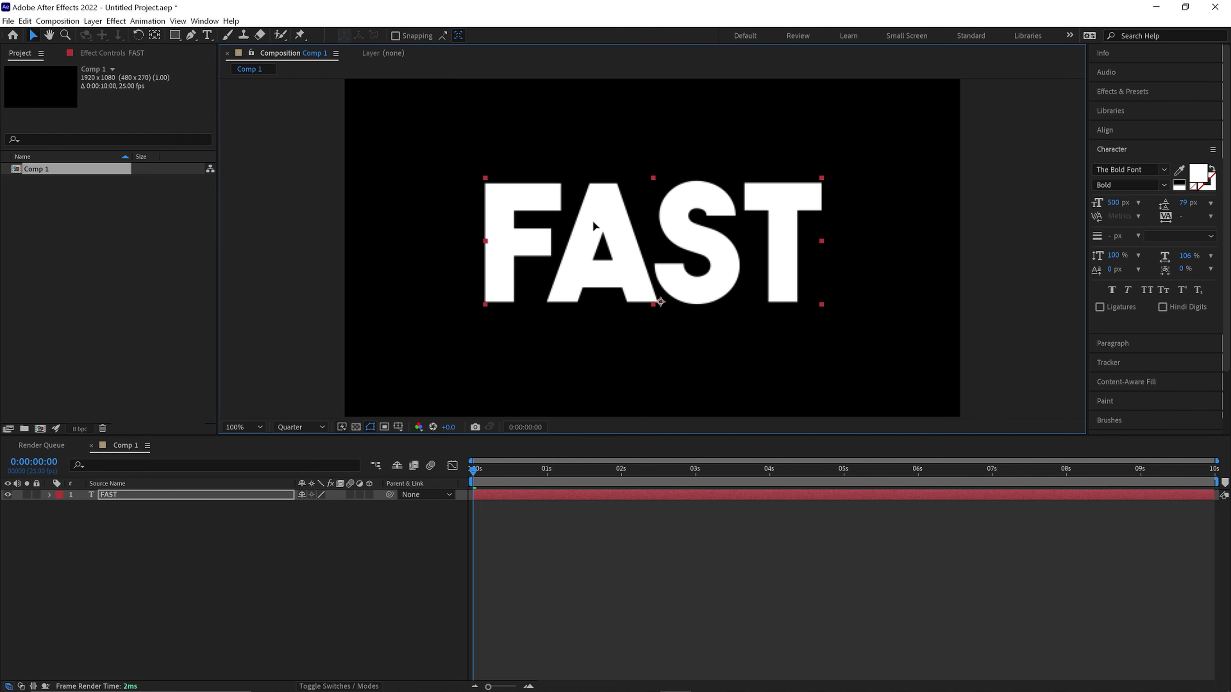
# - Make the FAST layer 3D and set its extrusion depth to 100
pyautogui.click(369, 495)
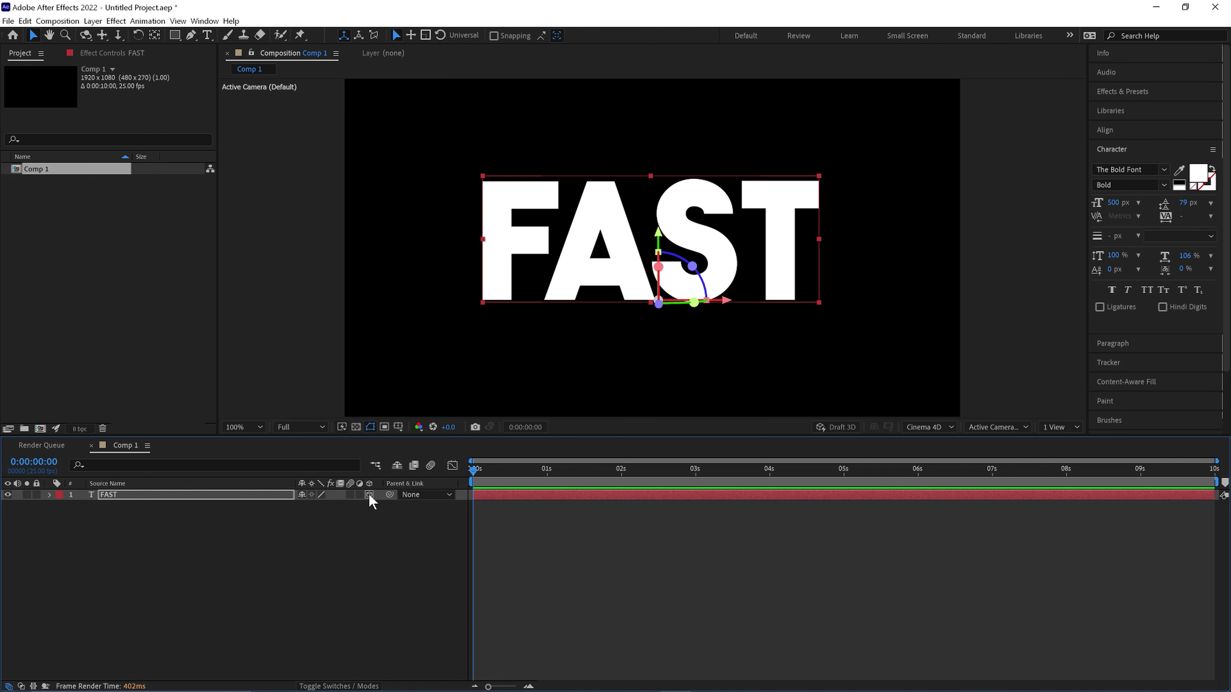
pyautogui.click(49, 494)
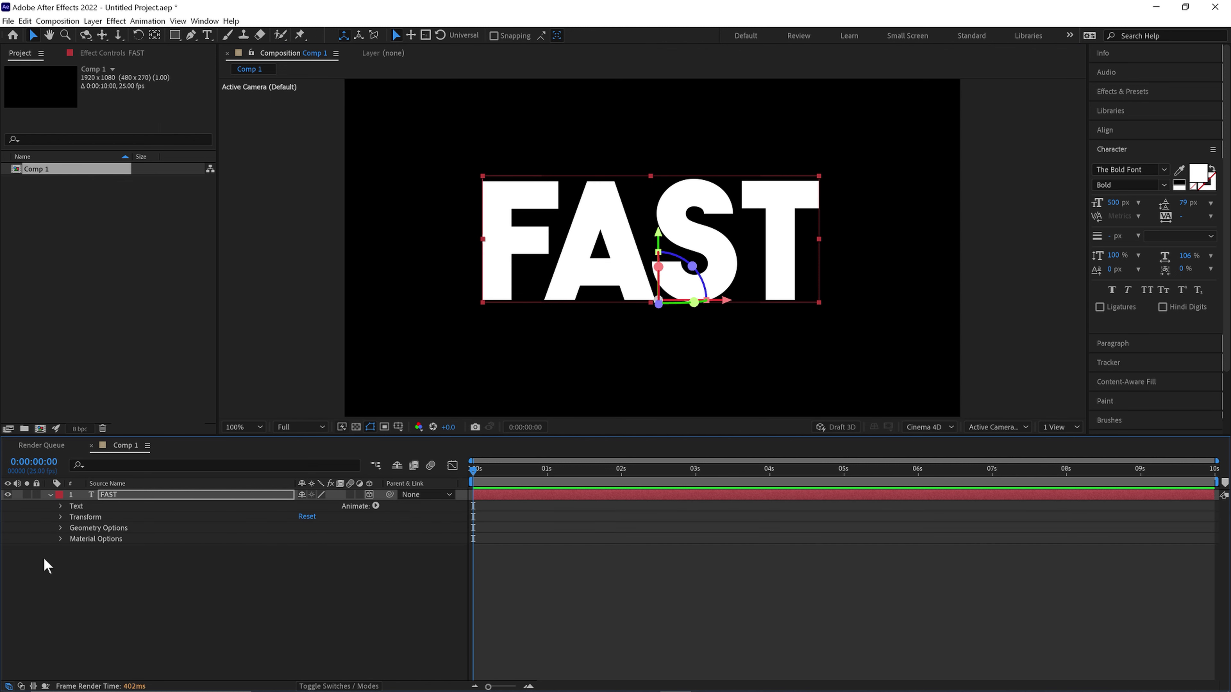
pyautogui.click(61, 528)
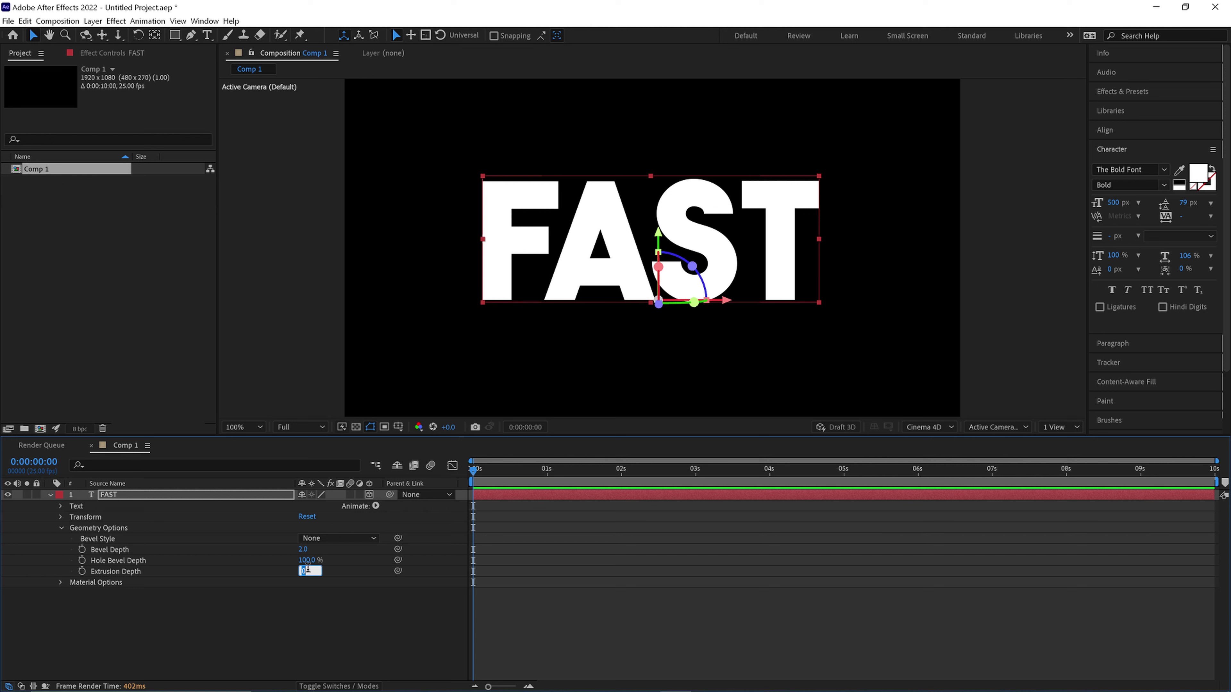
pyautogui.press('Return')
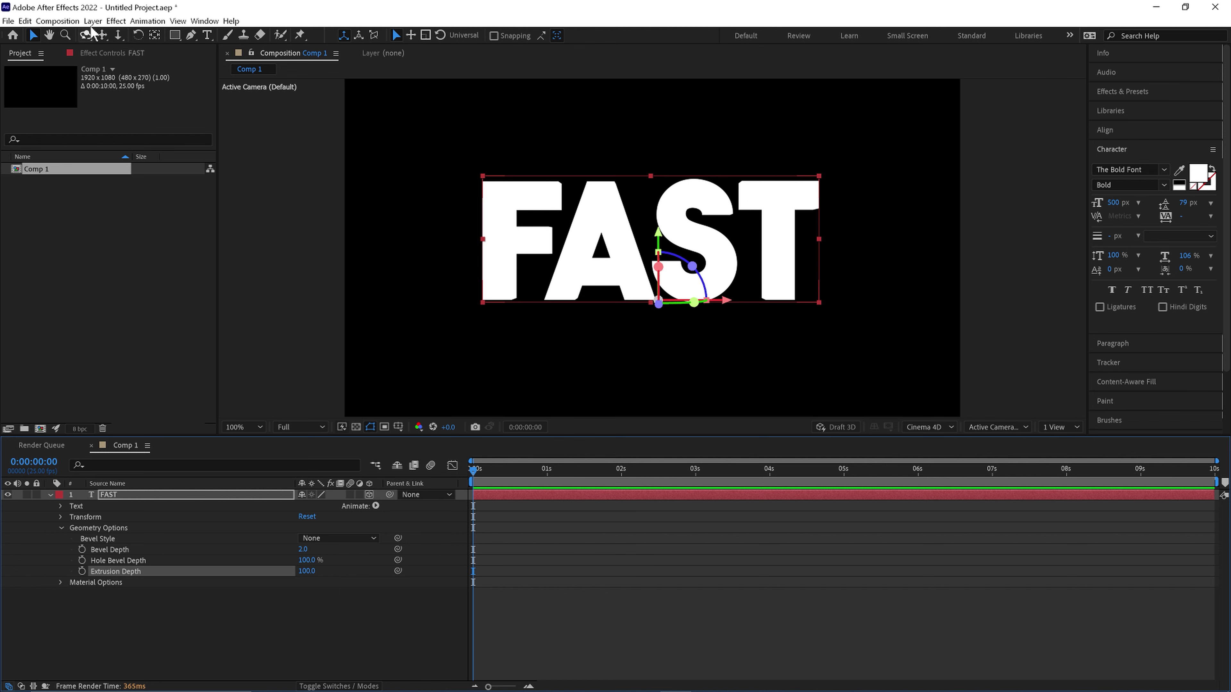
# - Add a two-node camera with a 13.50 mm focal length to the composition
pyautogui.click(92, 22)
pyautogui.moveTo(119, 35)
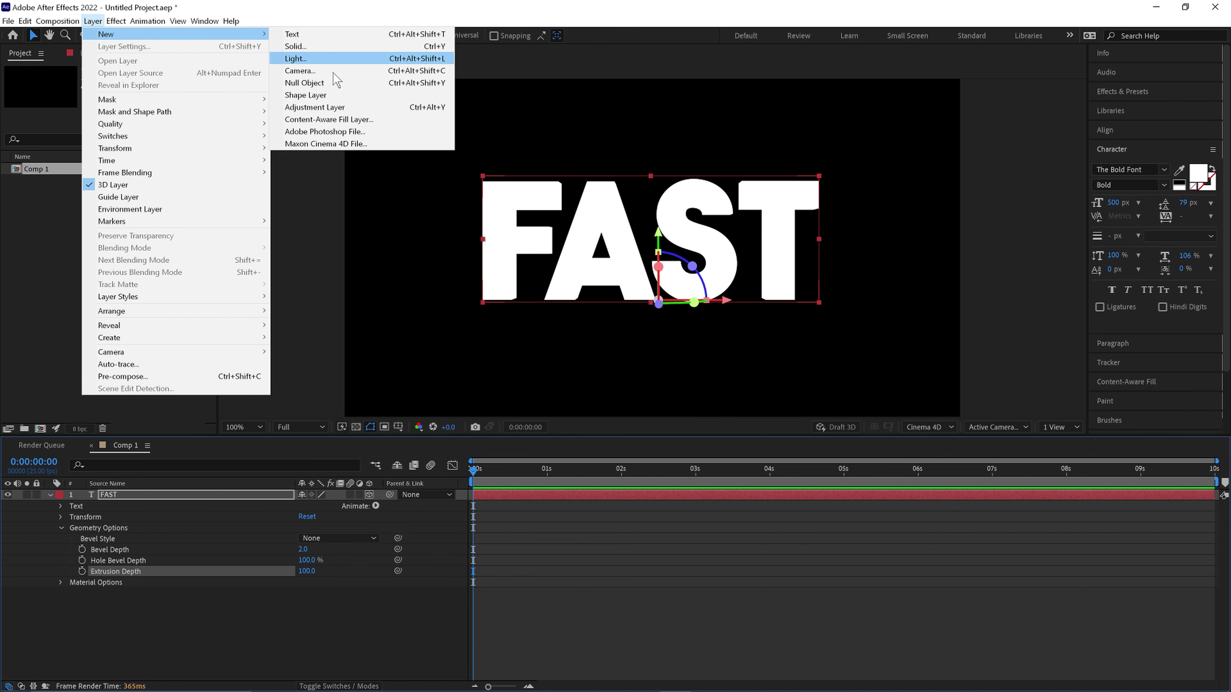
pyautogui.click(346, 71)
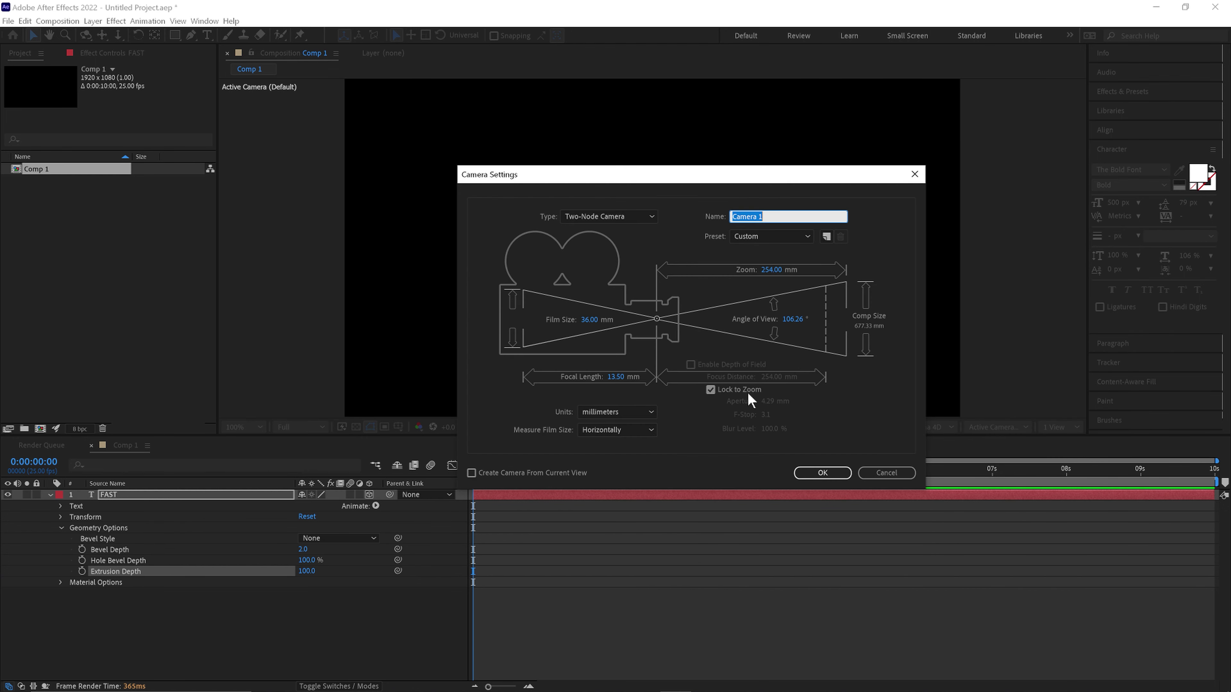
pyautogui.click(826, 472)
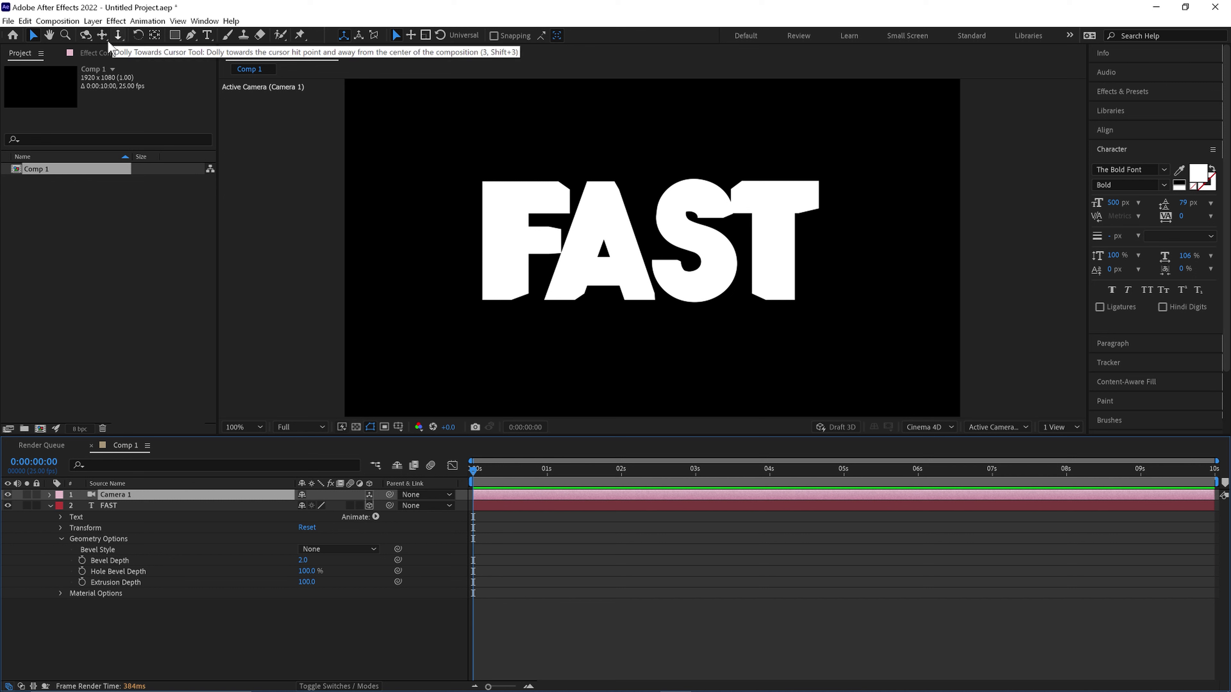
# - Orbit and reposition the camera for an angled perspective, with the F nearest and the T receding
pyautogui.click(85, 35)
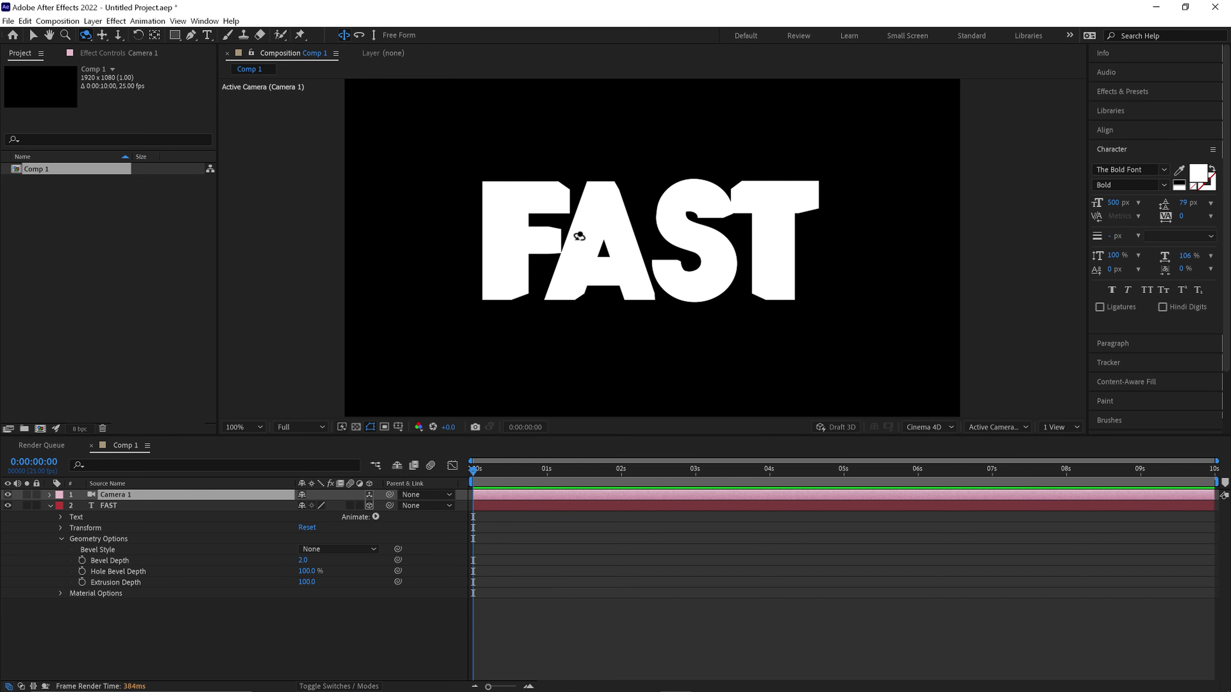
pyautogui.moveTo(625, 244)
pyautogui.mouseDown()
pyautogui.moveTo(659, 256)
pyautogui.moveTo(612, 246)
pyautogui.moveTo(589, 219)
pyautogui.moveTo(659, 245)
pyautogui.moveTo(627, 239)
pyautogui.mouseUp()
pyautogui.click(102, 36)
pyautogui.press('c')
# - Add a white spot light with 100% intensity, a 180° cone angle, 100% cone feather and no shadows
pyautogui.click(93, 20)
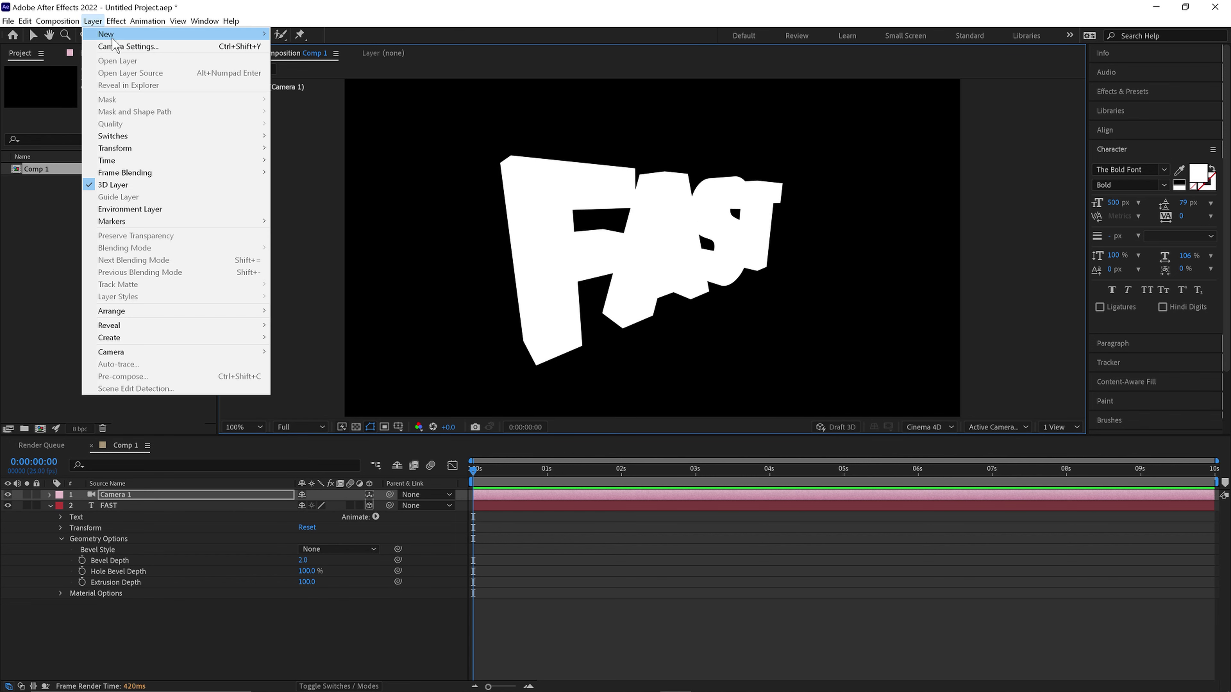
pyautogui.moveTo(115, 35)
pyautogui.click(364, 59)
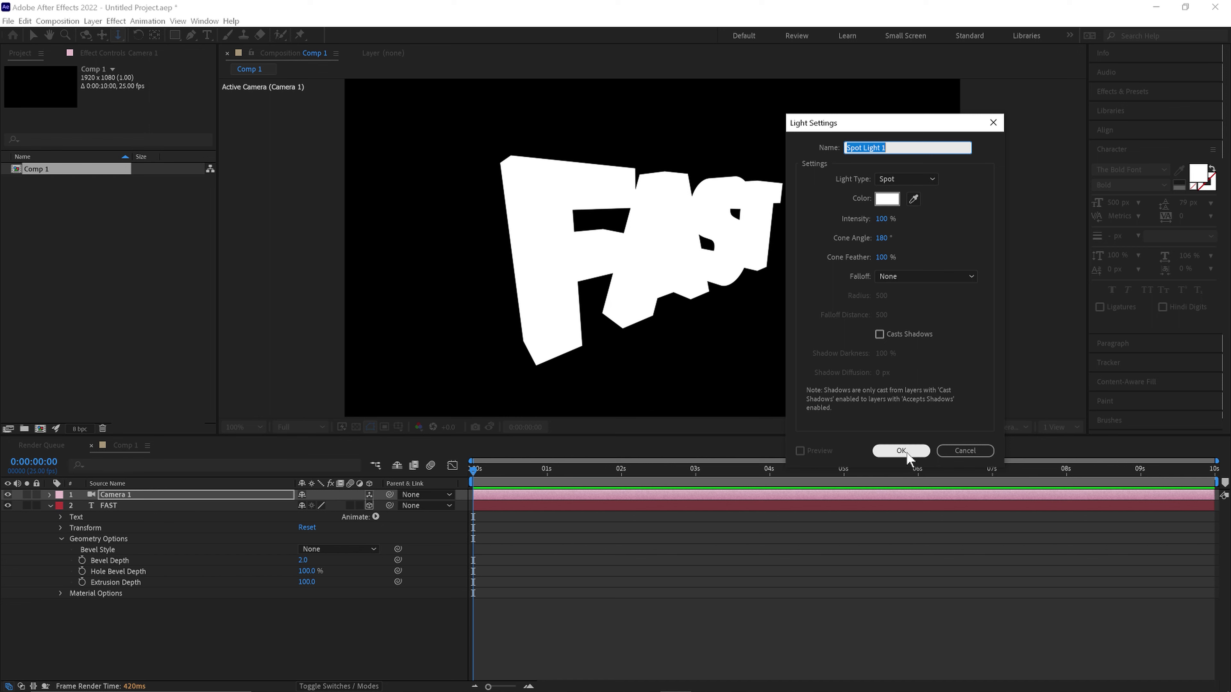
pyautogui.click(902, 451)
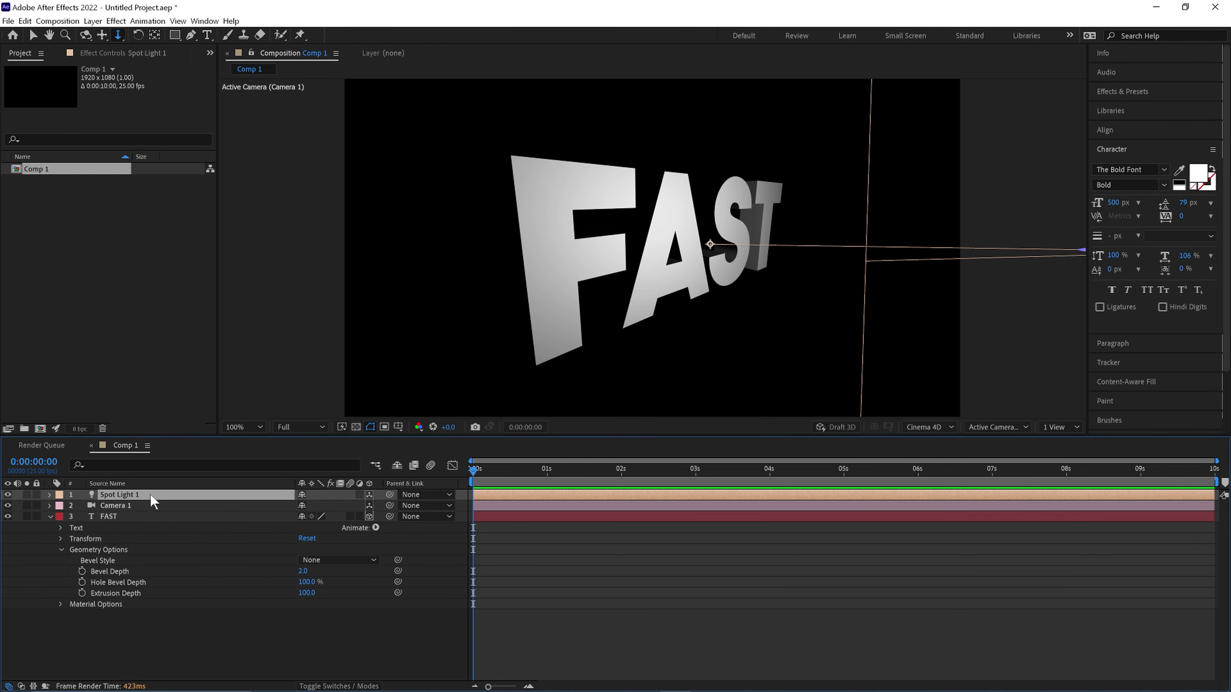
# - Duplicate the spot light and set the copy's position to 407, -48, 433.3
pyautogui.hotkey('ctrl', 'd')
pyautogui.press('p')
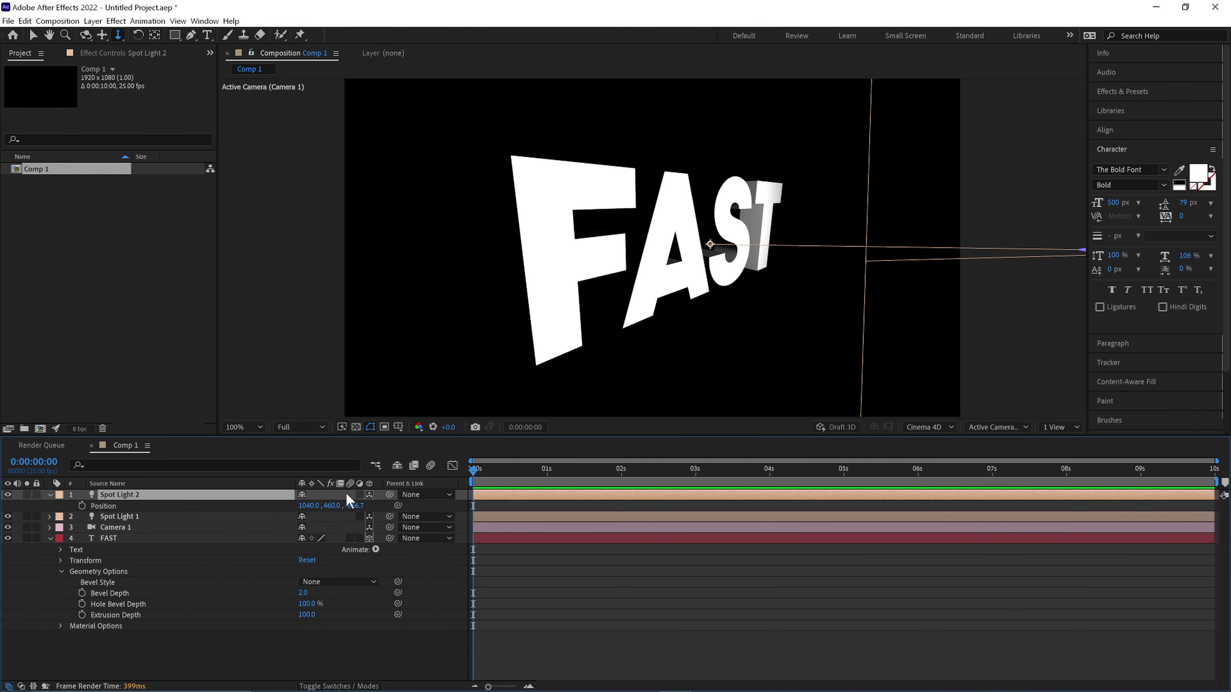
pyautogui.moveTo(310, 506); pyautogui.dragTo(65, 490)
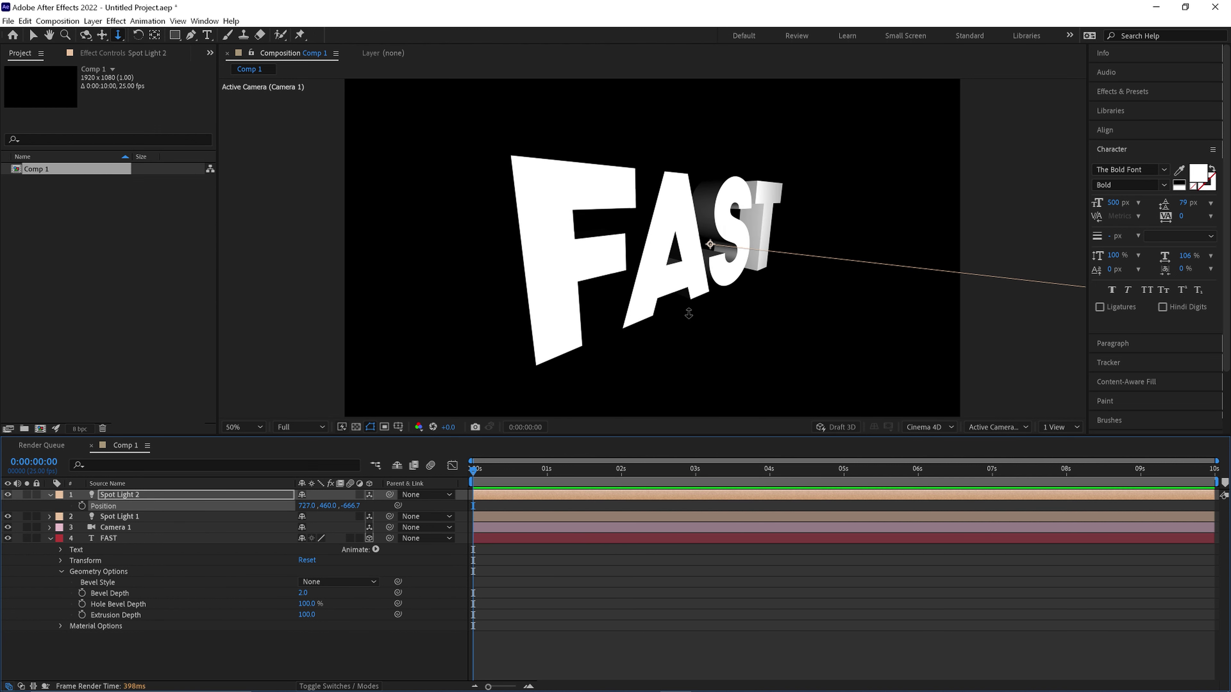
pyautogui.scroll(-3, 695, 314)
pyautogui.moveTo(311, 506); pyautogui.dragTo(1, 485)
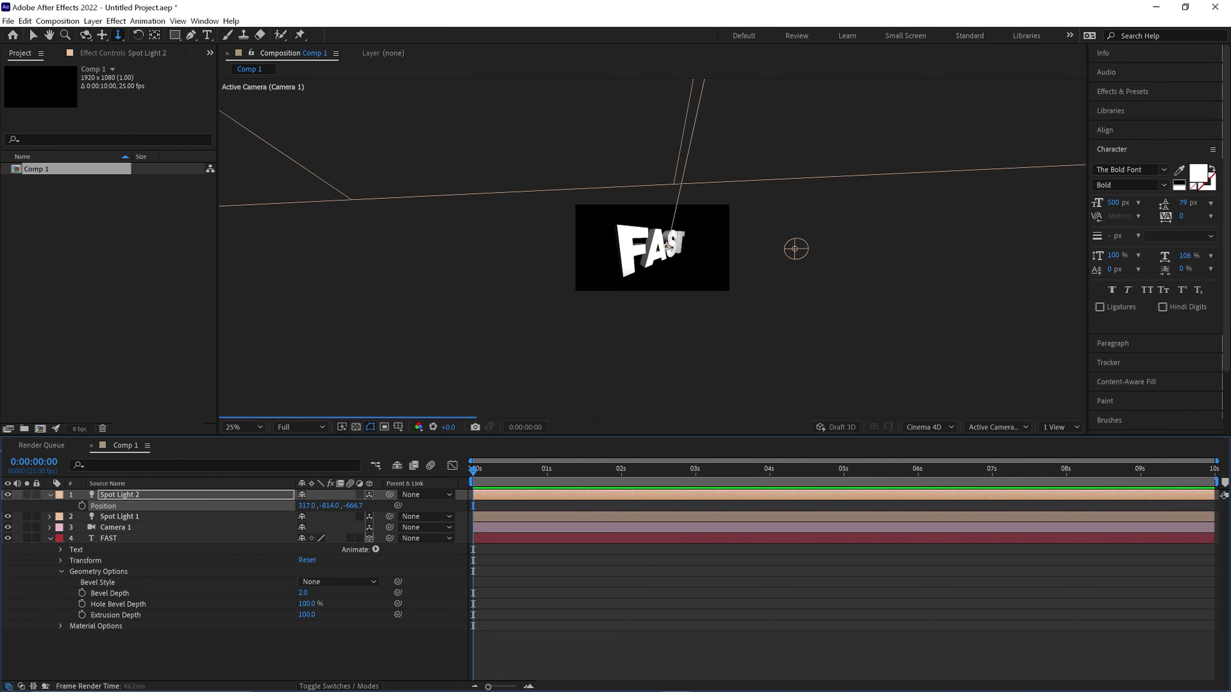
pyautogui.moveTo(351, 506); pyautogui.dragTo(1110, 550)
pyautogui.moveTo(307, 506); pyautogui.dragTo(898, 509)
pyautogui.press('.')
pyautogui.press('.')
pyautogui.press('.')
pyautogui.press('.')
pyautogui.press('v')
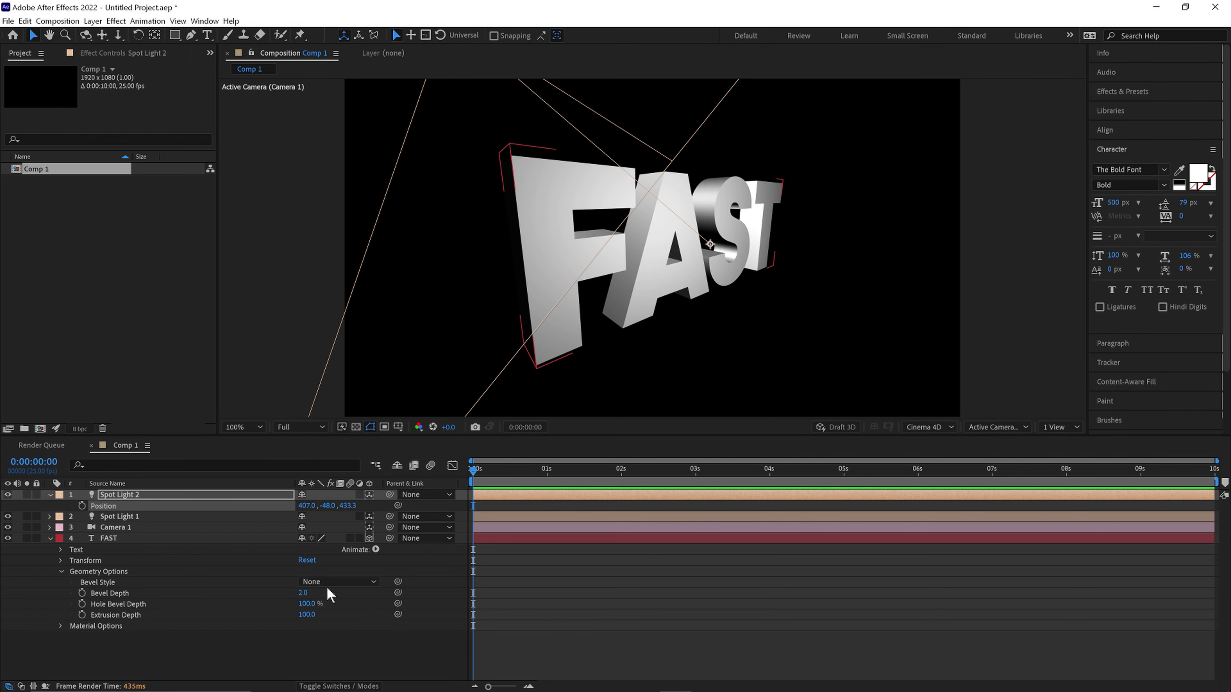
# - Give the FAST text a Convex bevel with depth 6 and set its extrusion depth to 50
pyautogui.click(329, 583)
pyautogui.click(351, 631)
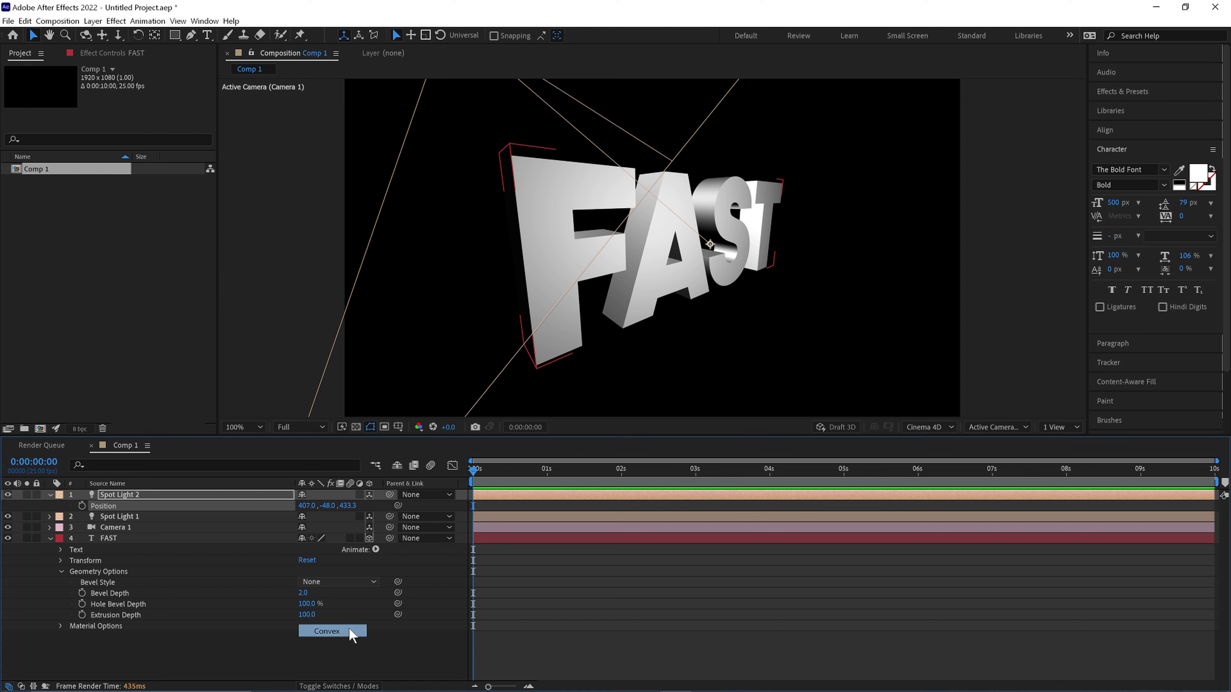
pyautogui.moveTo(304, 593); pyautogui.dragTo(307, 595)
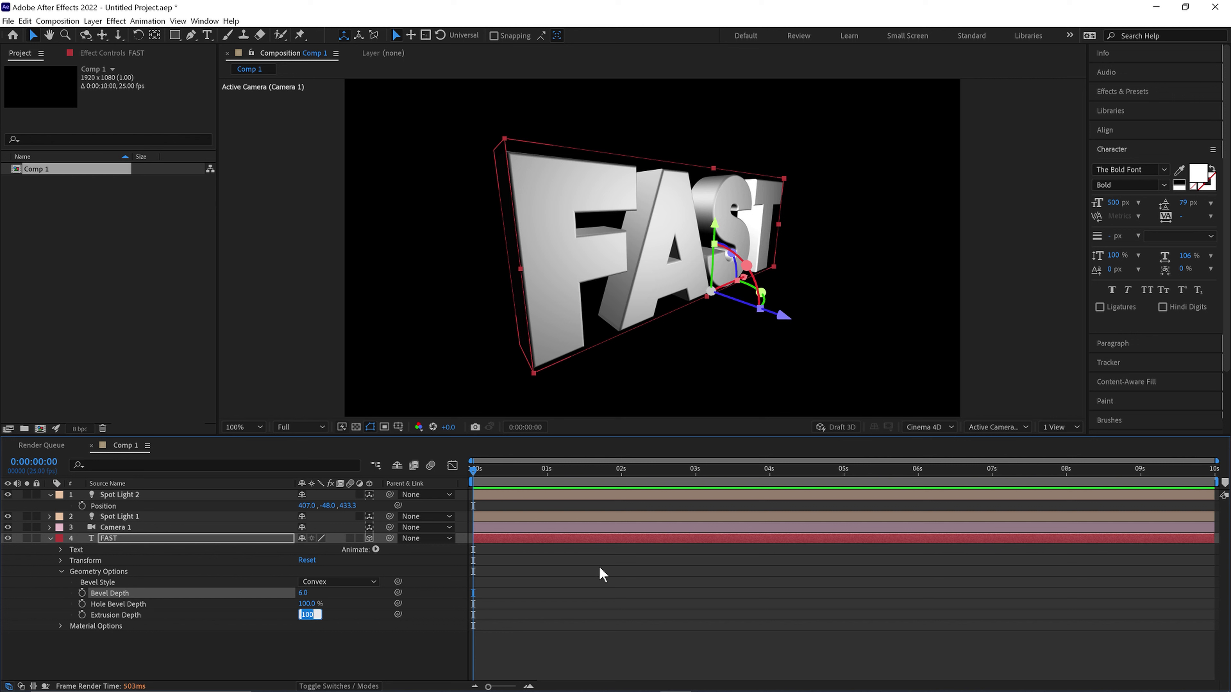
pyautogui.write('50')
pyautogui.press('Return')
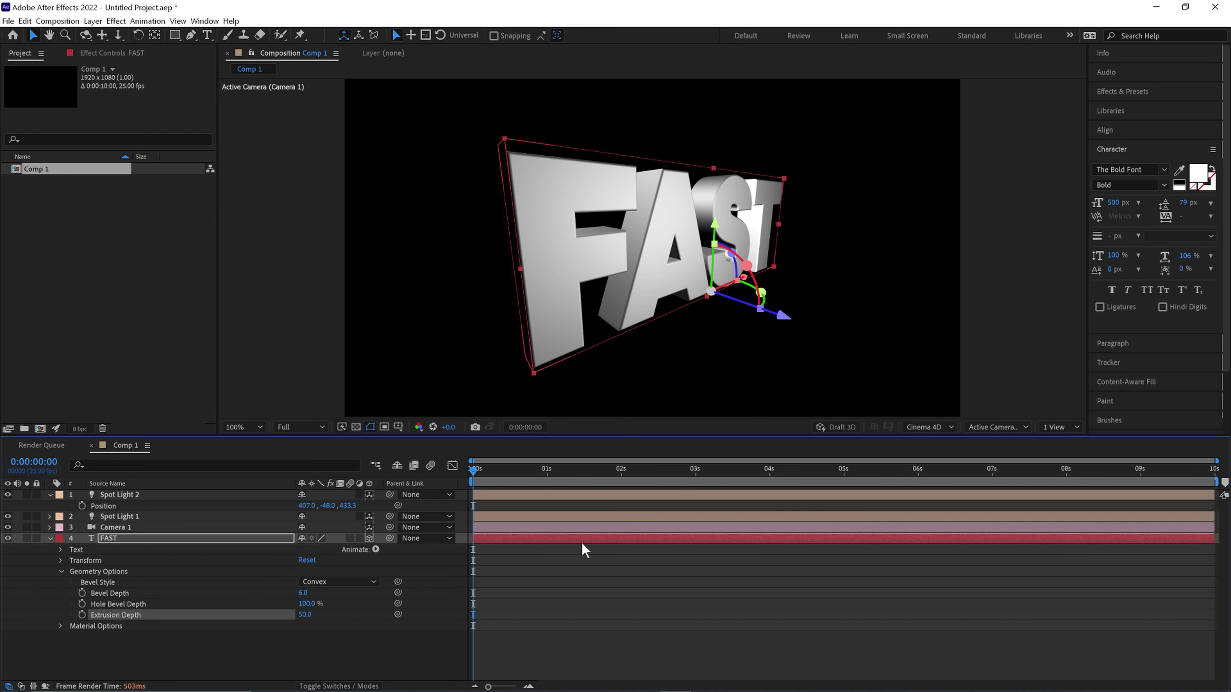
# - Duplicate the FAST layer and push the original back along its Z axis, behind the copy
pyautogui.click(132, 539)
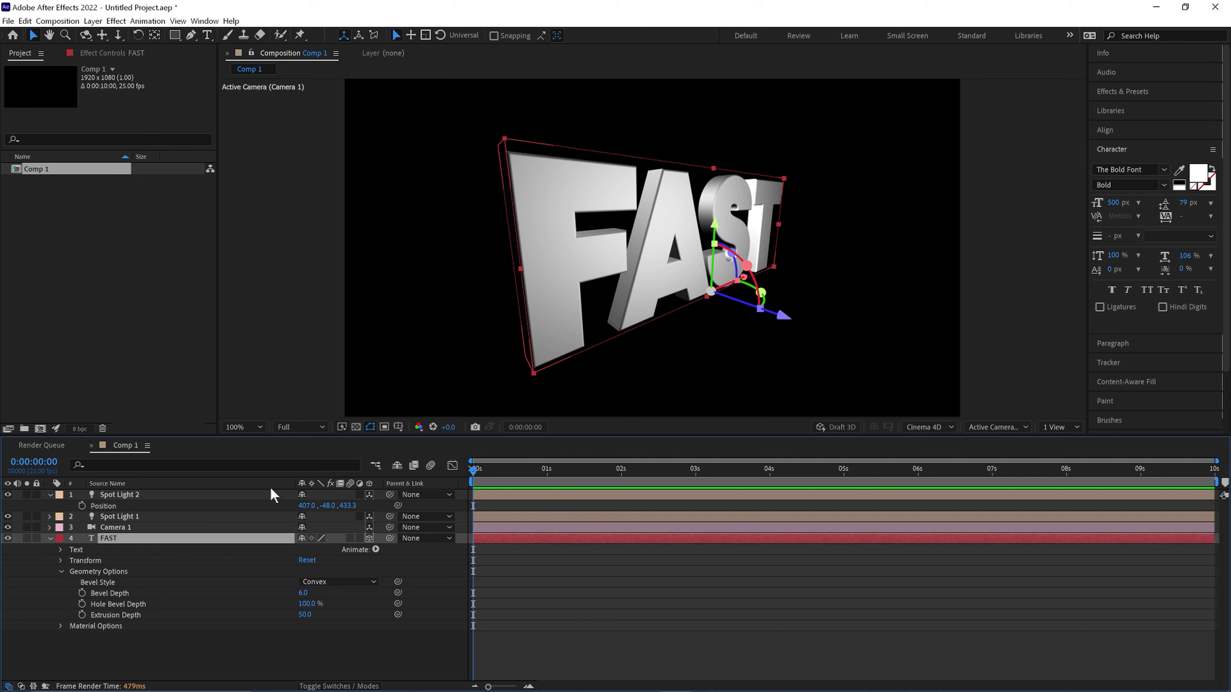
pyautogui.hotkey('ctrl', 'd')
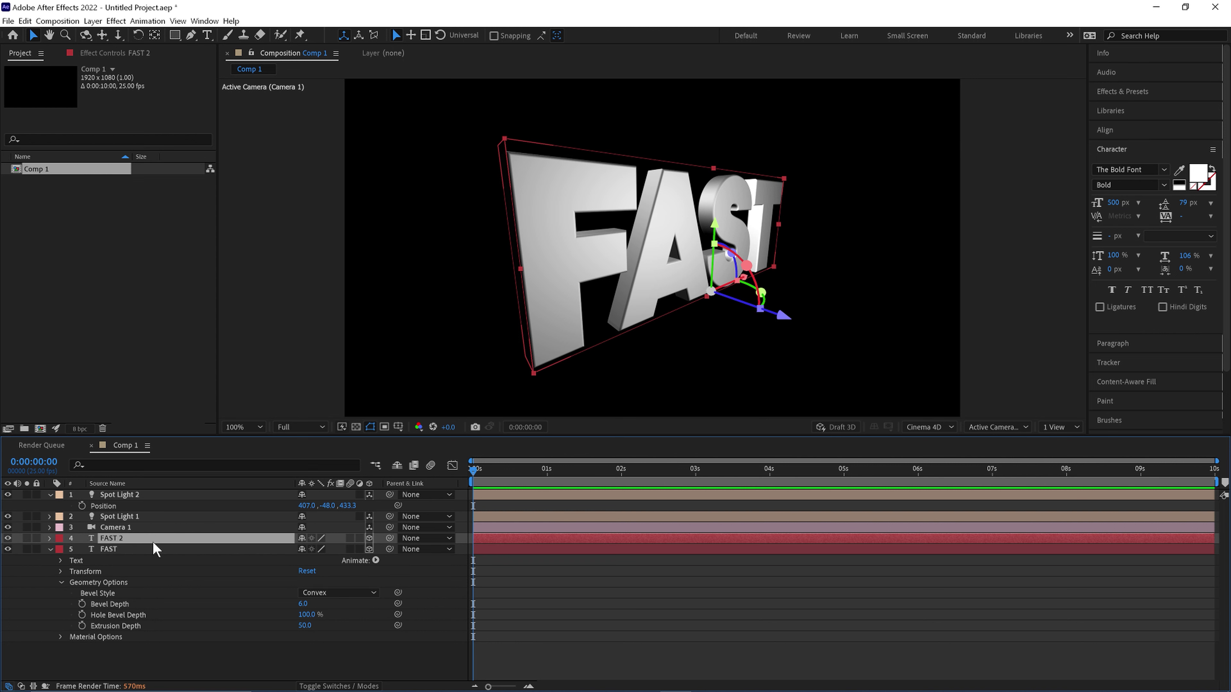
pyautogui.click(127, 550)
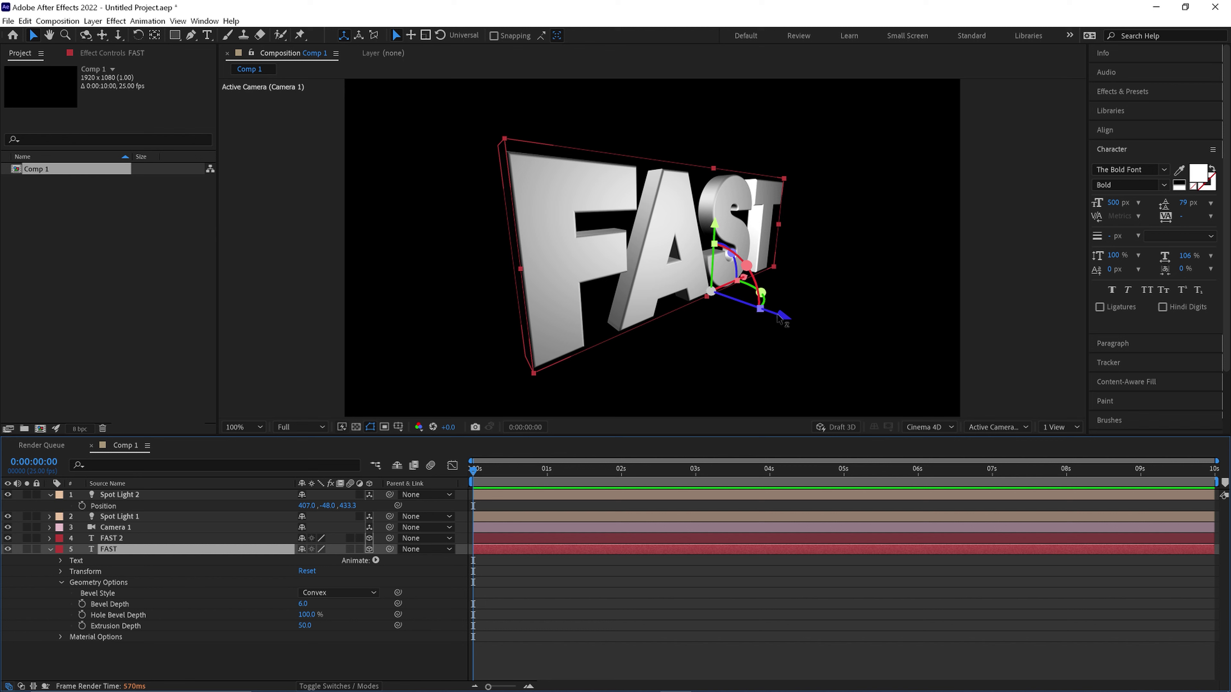
pyautogui.moveTo(778, 320); pyautogui.dragTo(753, 319)
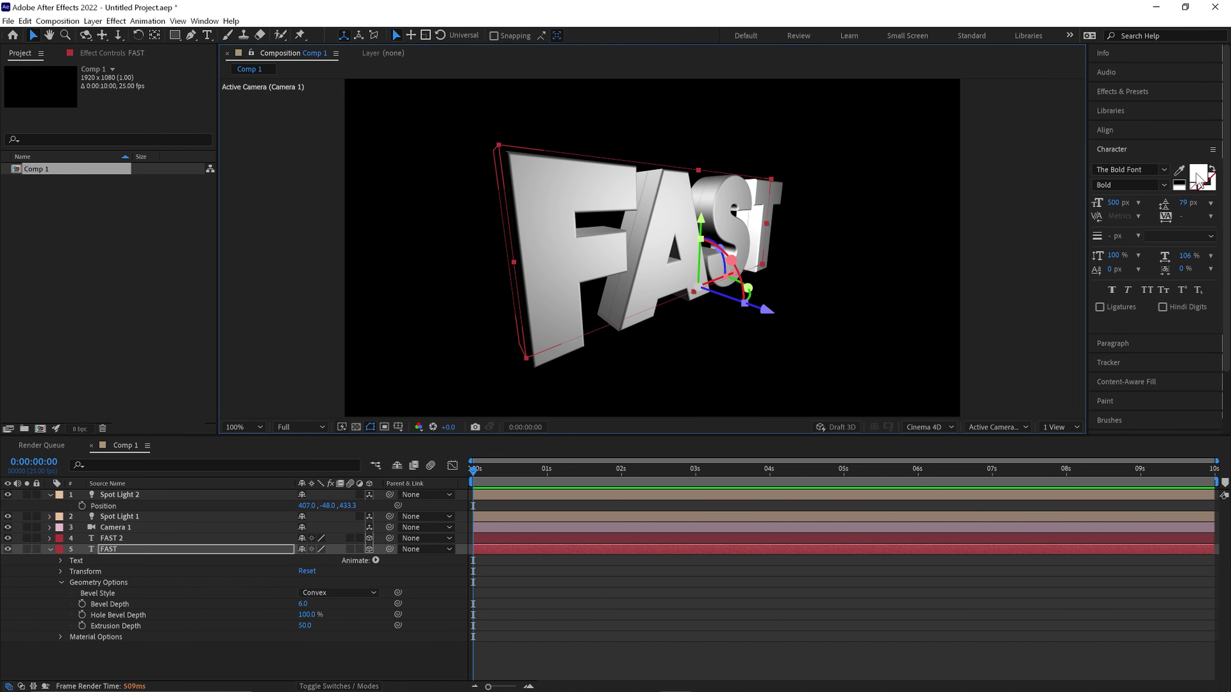
# - Change the fill colour of the rear FAST text to golden yellow
pyautogui.click(1198, 176)
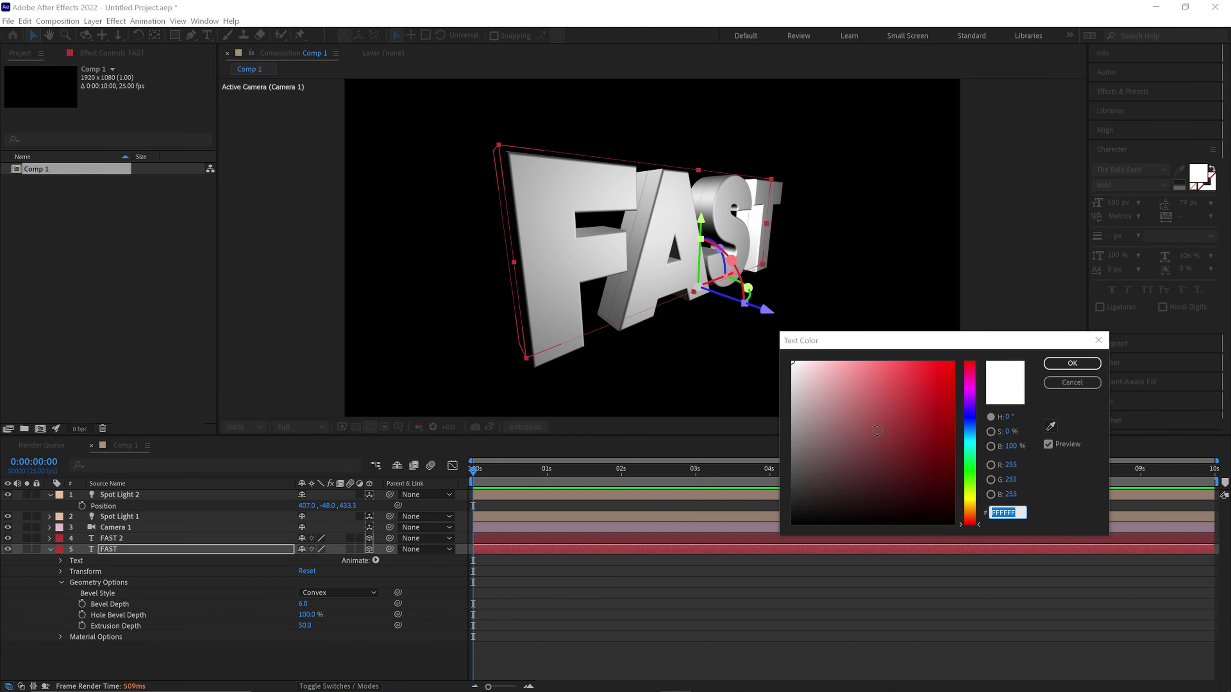
pyautogui.hotkey('ctrl', 'v')
pyautogui.click(1070, 367)
# - Change the fill colour of the front FAST text (FAST 2) to dark navy 14152C
pyautogui.click(112, 538)
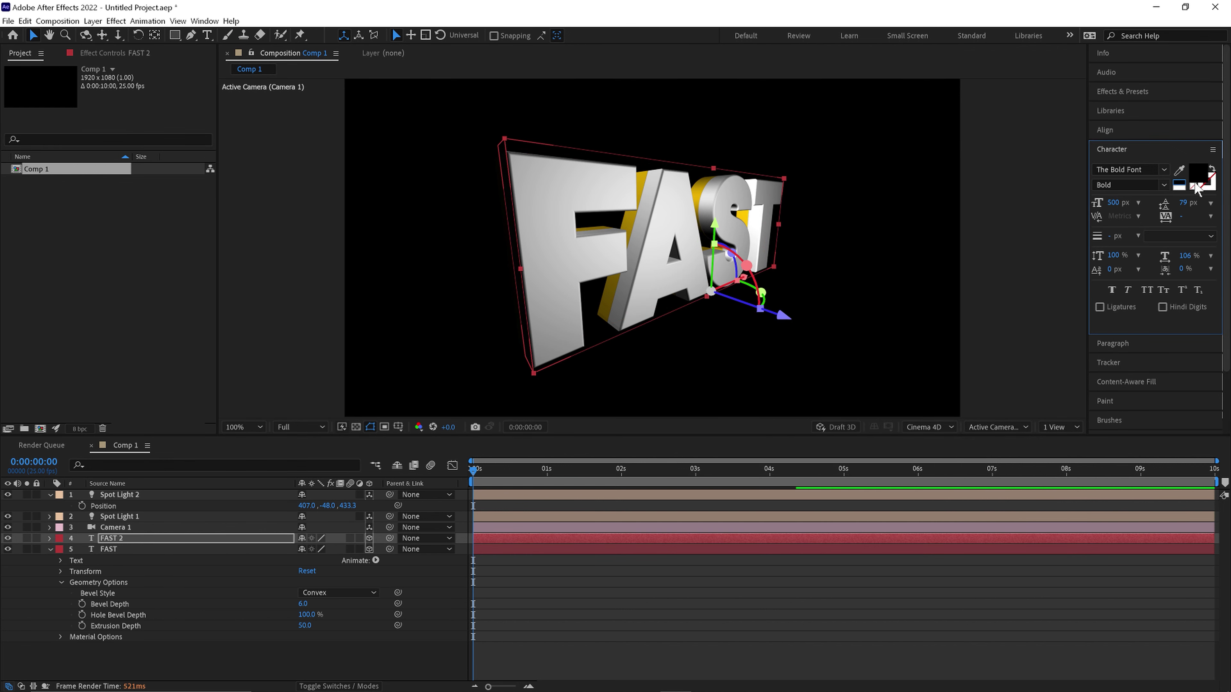
pyautogui.click(1198, 175)
pyautogui.click(969, 416)
pyautogui.click(879, 496)
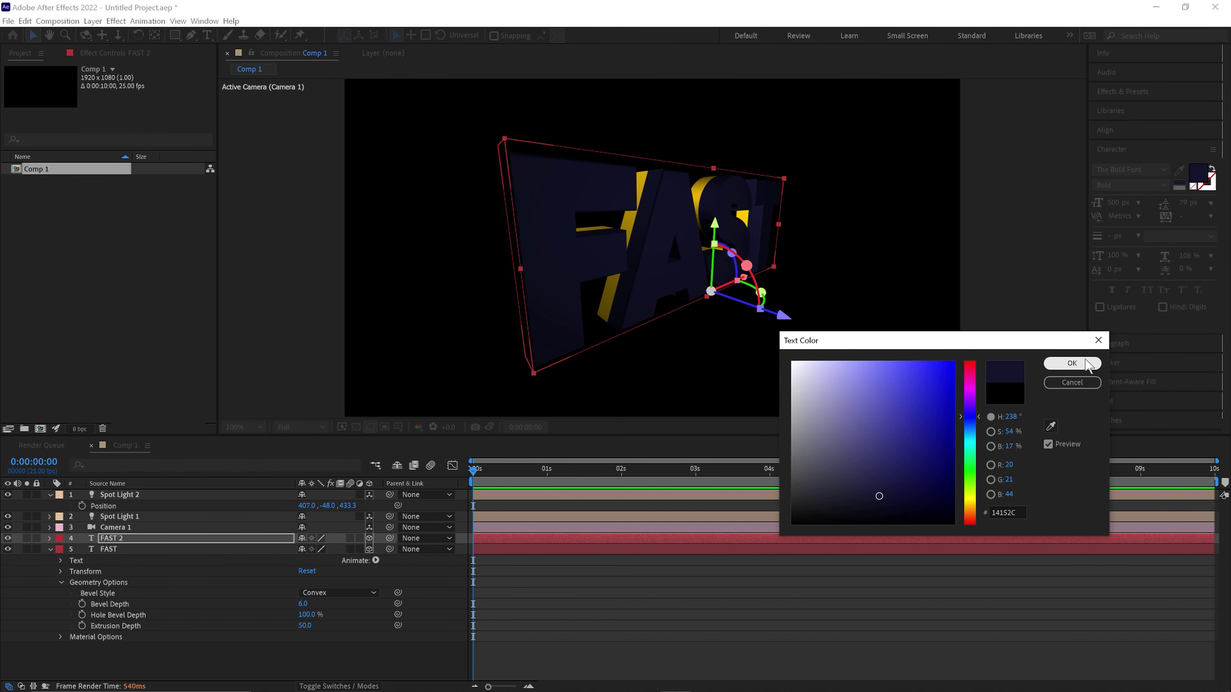
pyautogui.click(1072, 363)
# - Add an adjustment layer above the FAST text layers and apply the Deep Glow effect to it
pyautogui.click(93, 20)
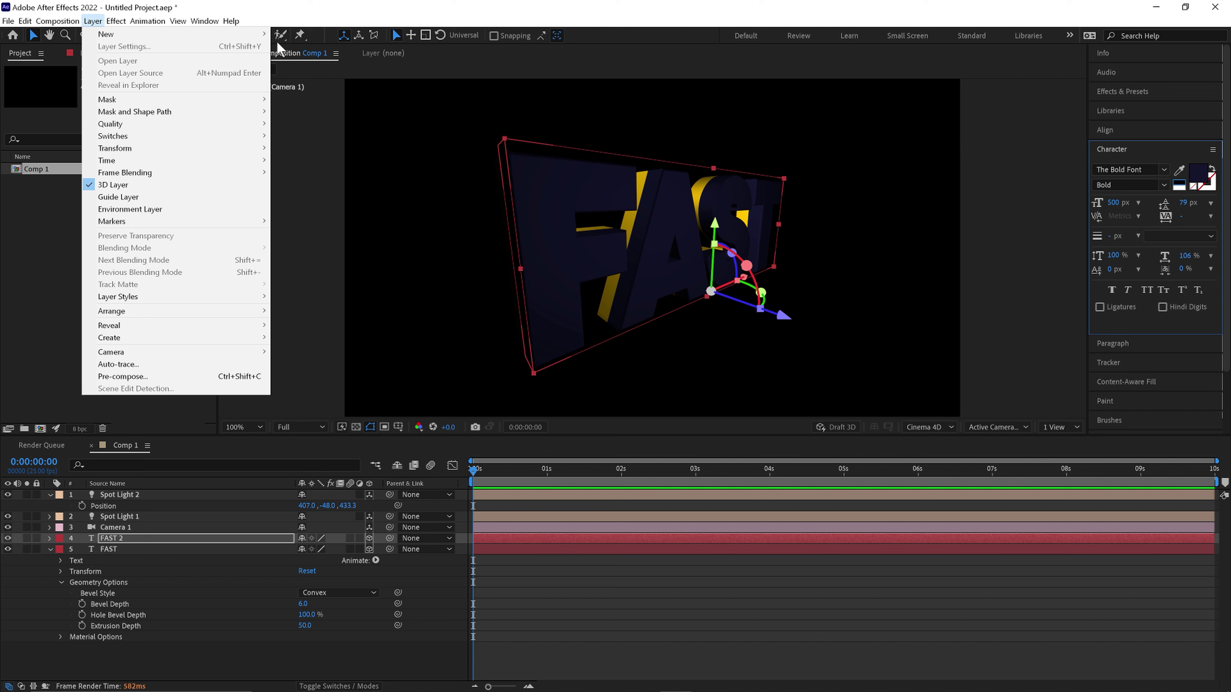
pyautogui.moveTo(266, 35)
pyautogui.click(314, 107)
pyautogui.click(1122, 91)
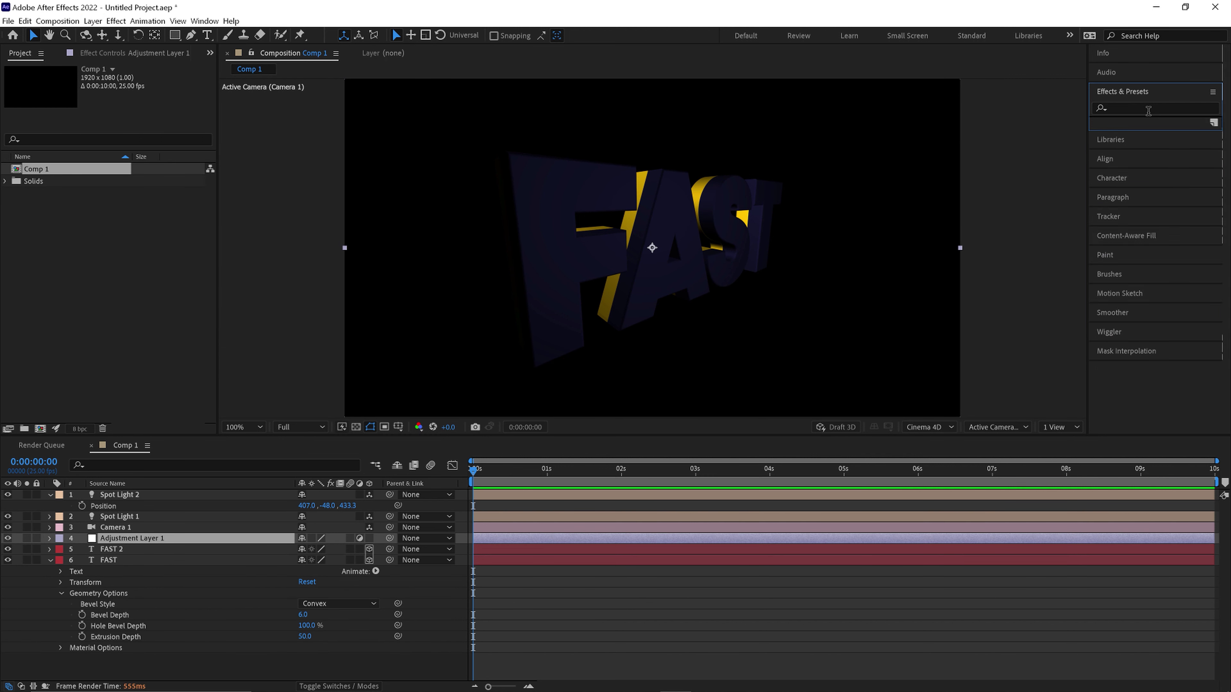
pyautogui.click(1147, 108)
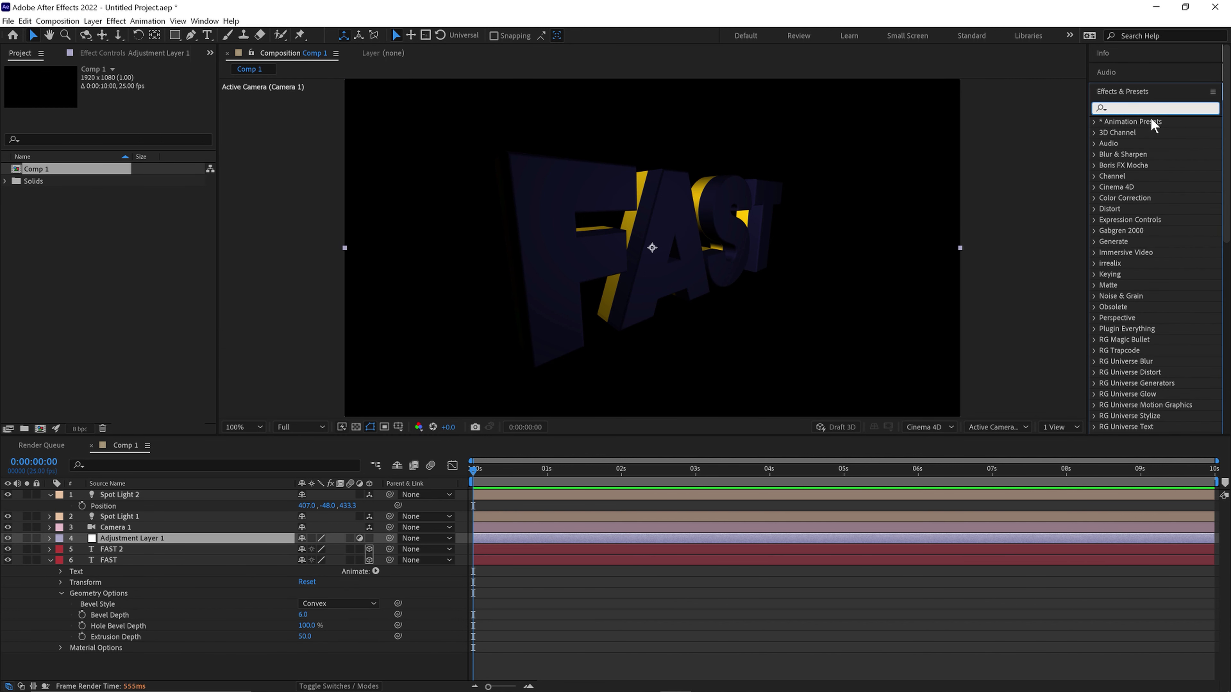
pyautogui.write('glow')
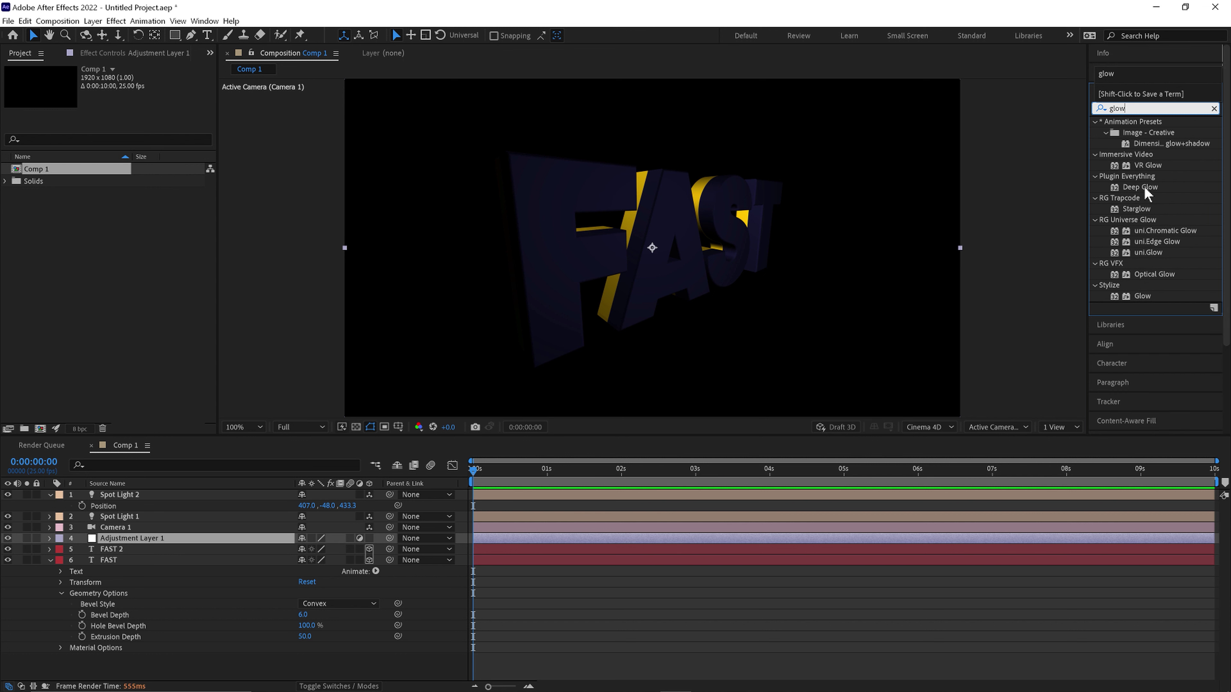
pyautogui.moveTo(1156, 192); pyautogui.dragTo(142, 543)
# - Duplicate both FAST text layers beneath the originals and push the copies back along the Z axis
pyautogui.moveTo(141, 540); pyautogui.dragTo(133, 572)
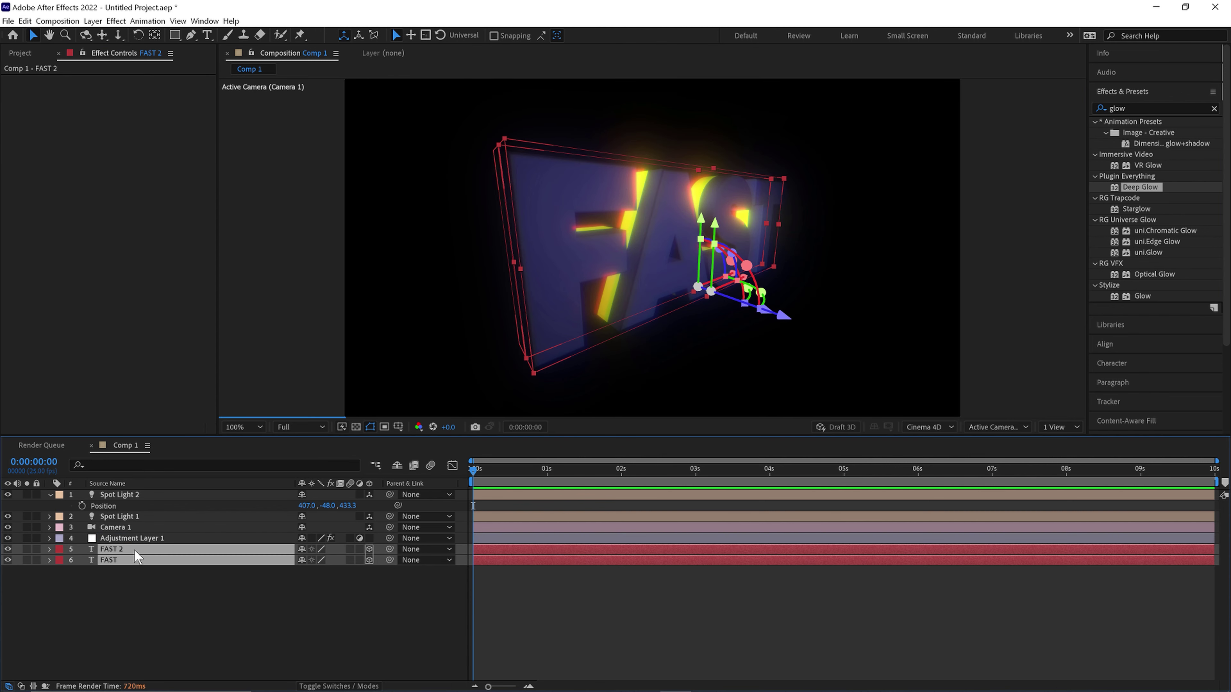
pyautogui.hotkey('ctrl', 'd')
pyautogui.moveTo(133, 571); pyautogui.dragTo(134, 587)
pyautogui.moveTo(784, 318); pyautogui.dragTo(757, 310)
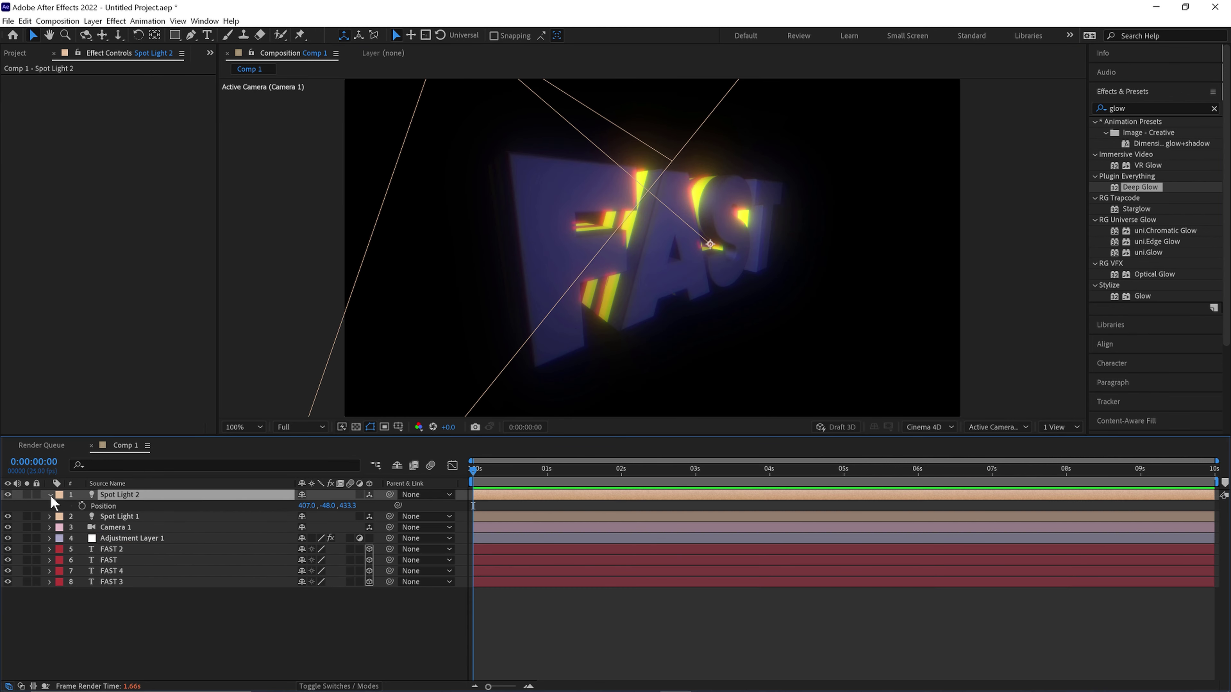
# - Collapse Spot Light 2's properties and set its light colour to pinkish purple D86ED7
pyautogui.click(50, 494)
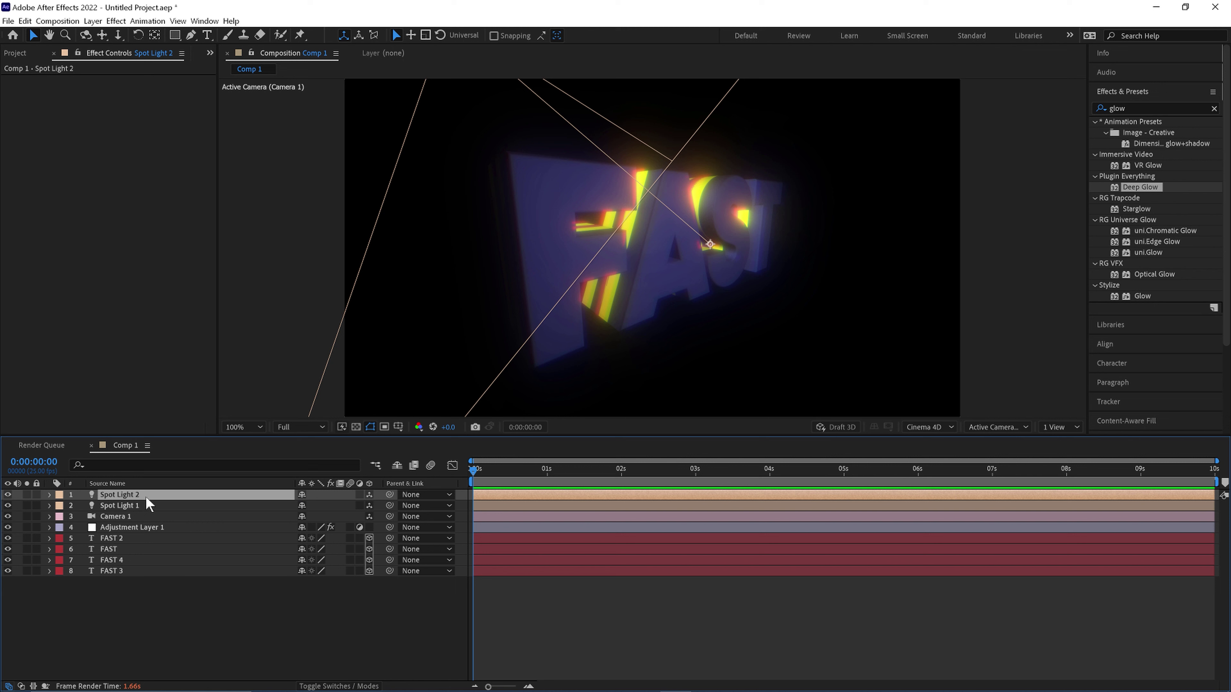
pyautogui.doubleClick(148, 498)
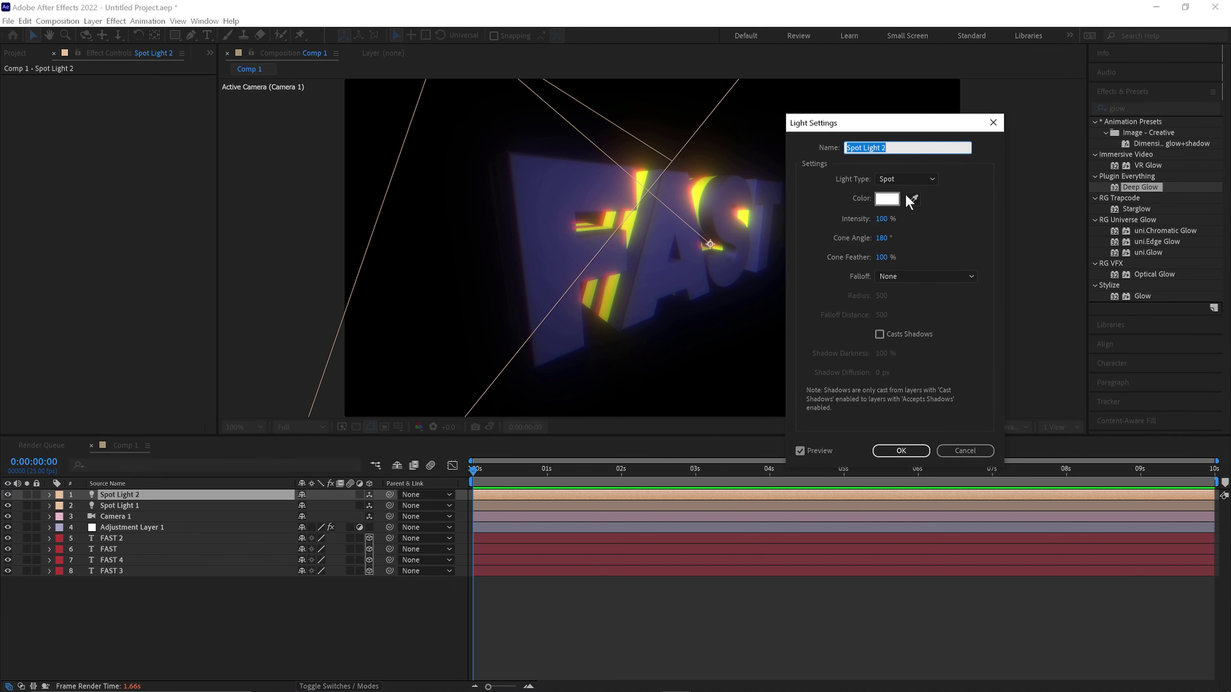
pyautogui.click(896, 203)
pyautogui.click(969, 388)
pyautogui.click(871, 386)
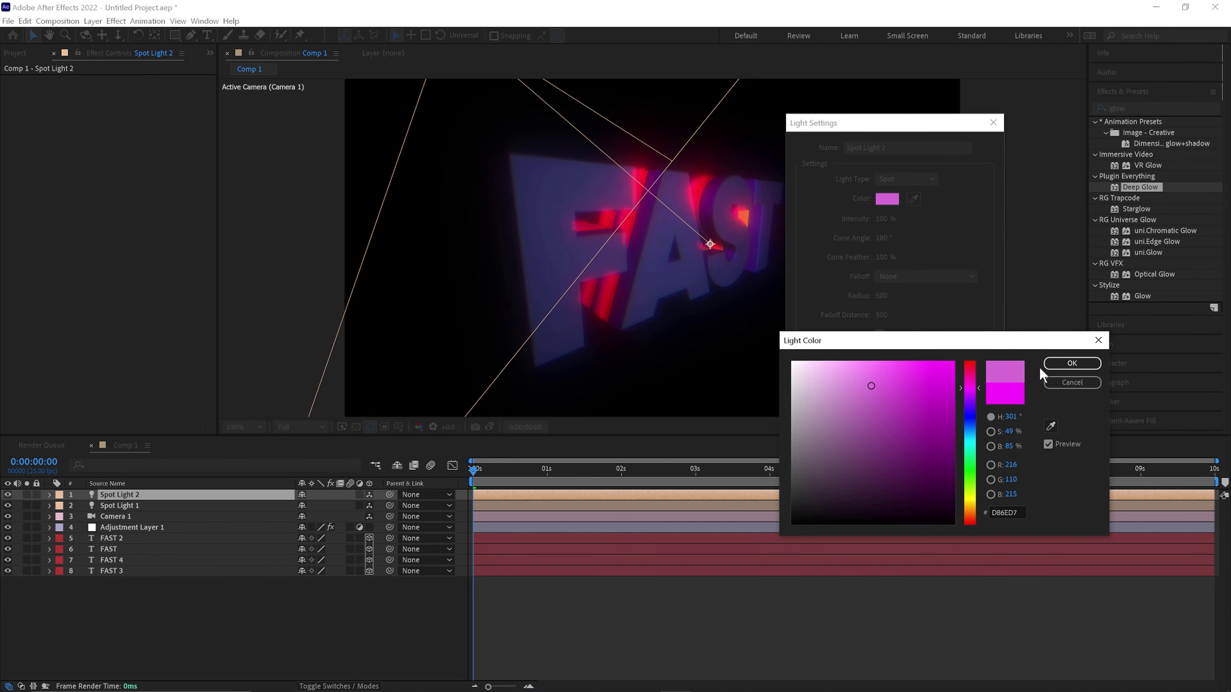
pyautogui.click(1066, 363)
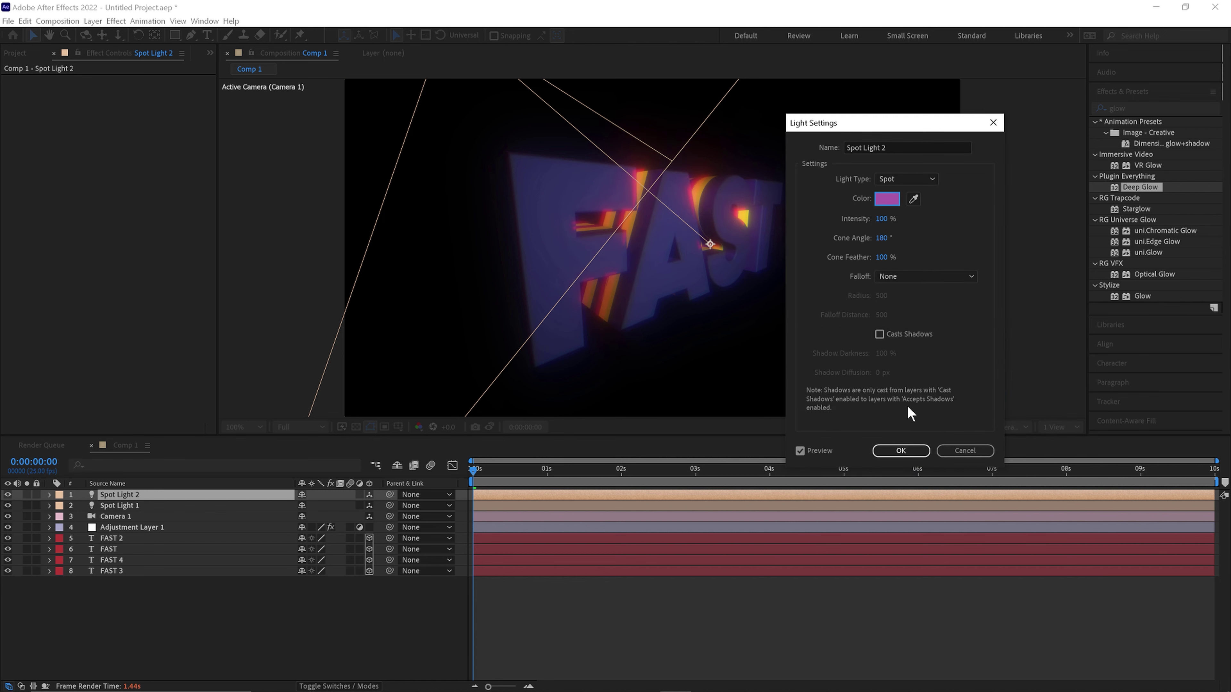
pyautogui.click(906, 451)
# - Set the light colour of Spot Light 1 to pale cyan D1EDED
pyautogui.doubleClick(149, 507)
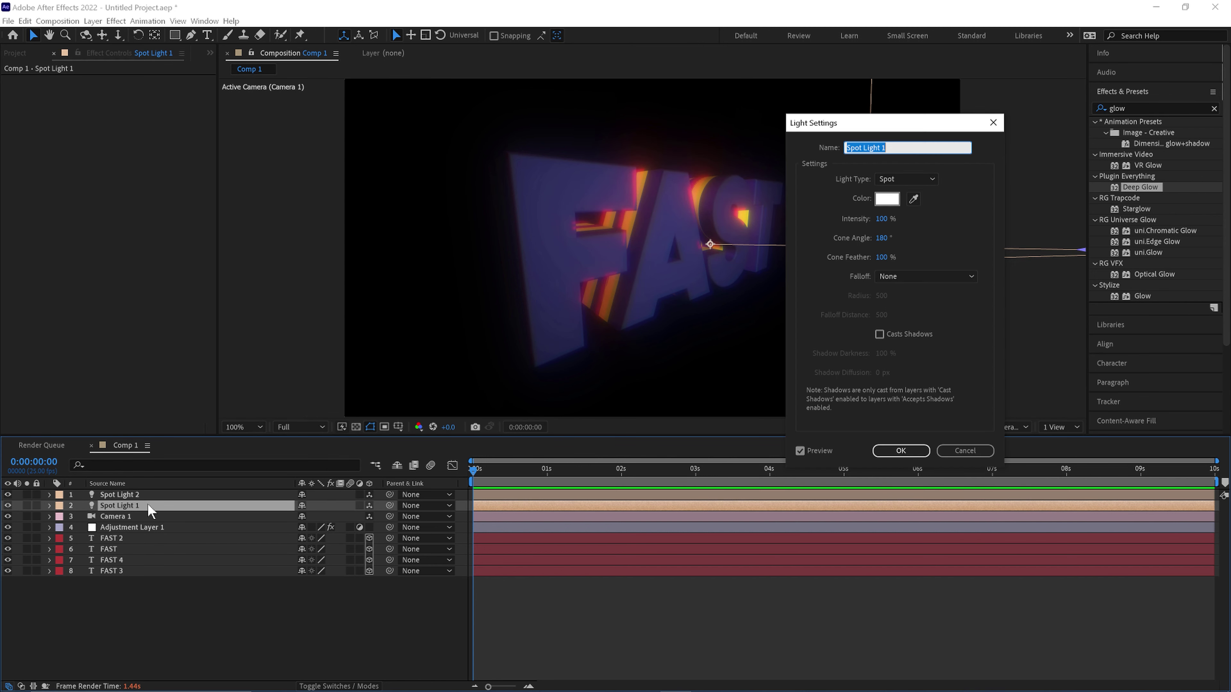
pyautogui.click(887, 199)
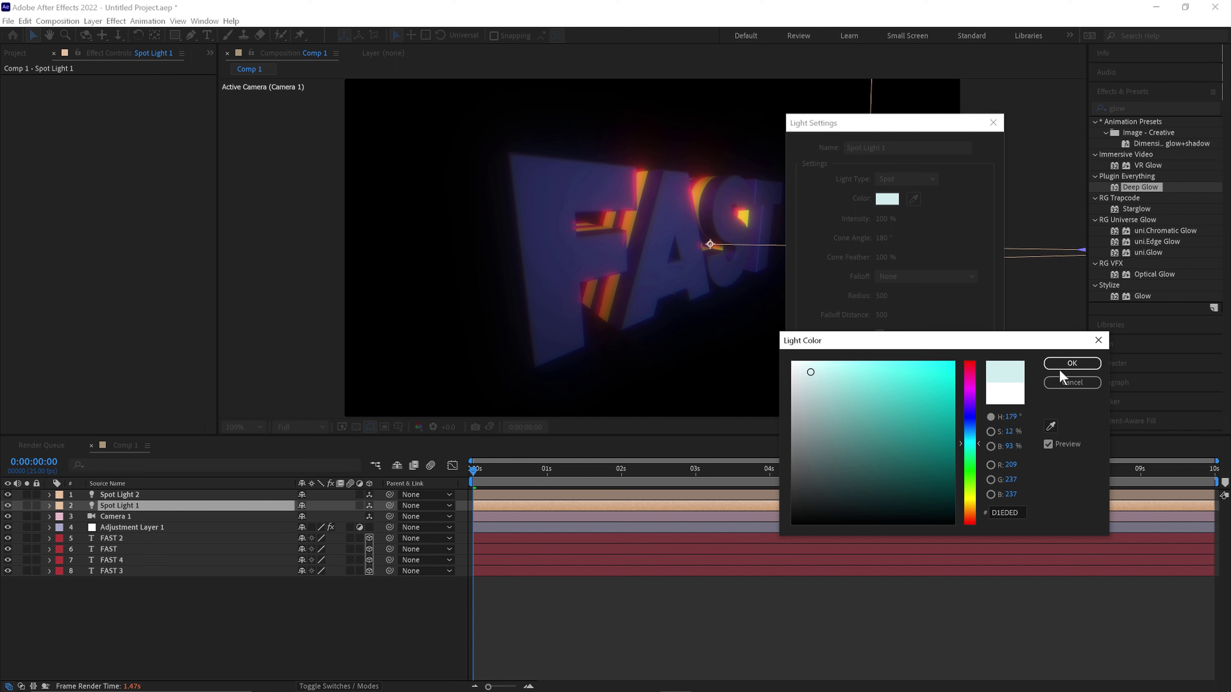
pyautogui.click(1071, 363)
pyautogui.click(906, 453)
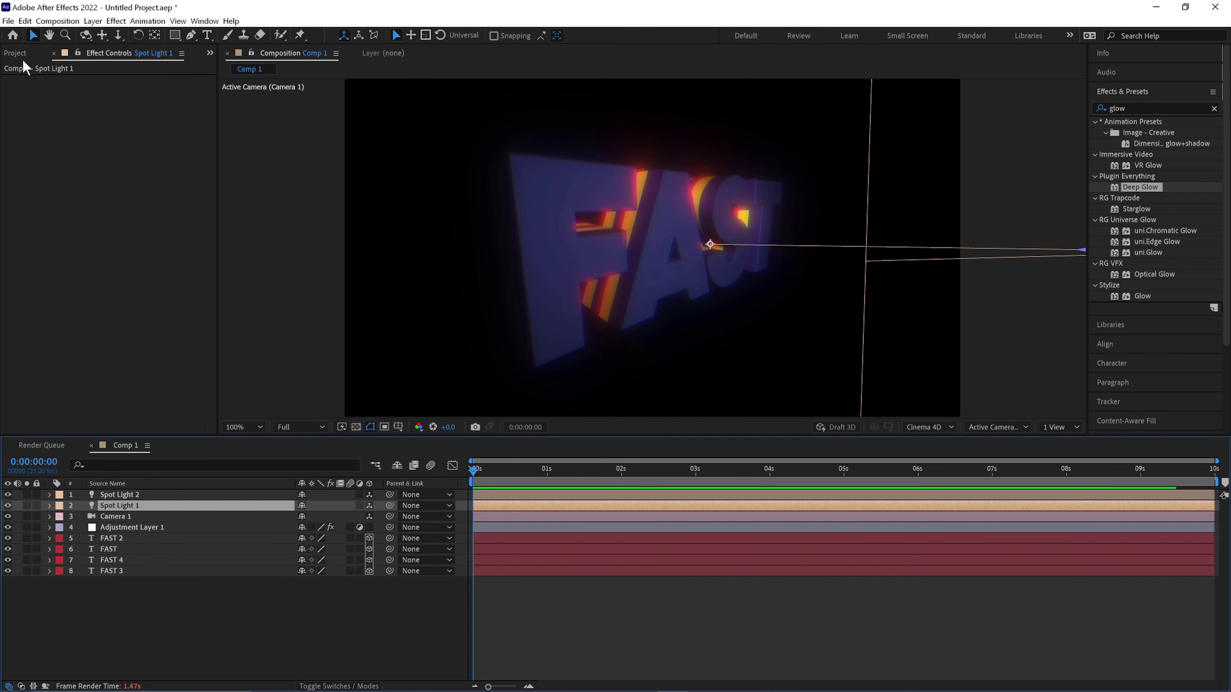
# - Import the videotape-cassette-static footage and place it in Comp 1 above all other layers
pyautogui.click(35, 59)
pyautogui.rightClick(93, 227)
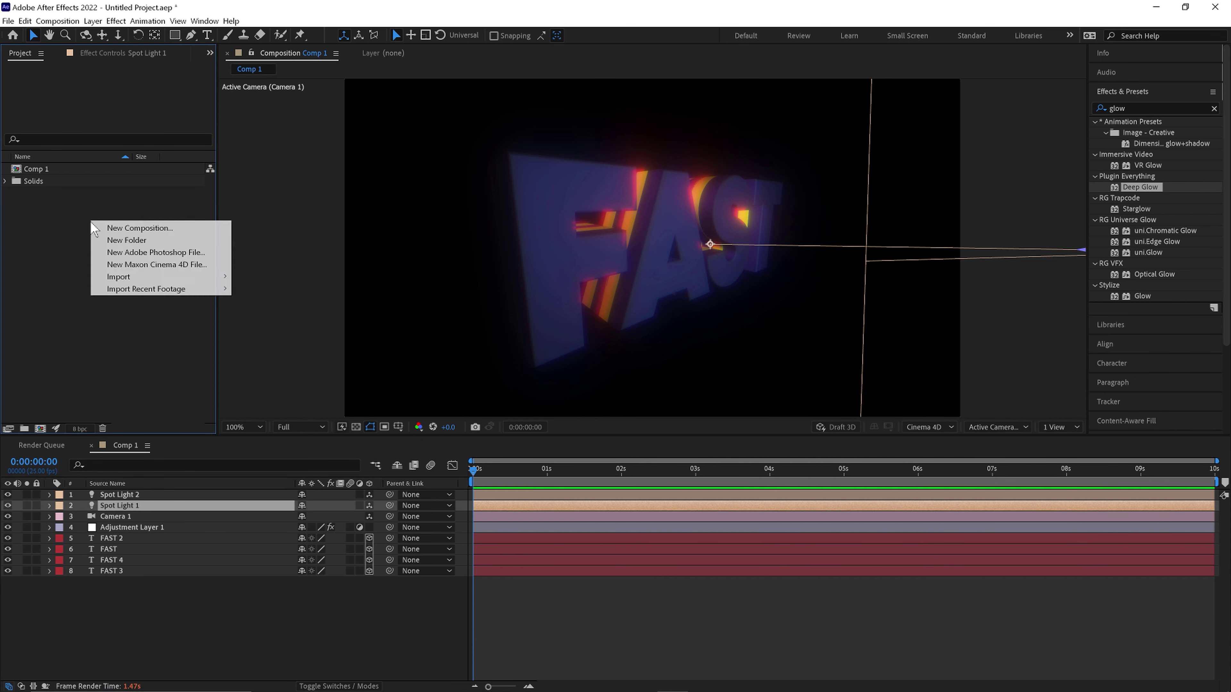
pyautogui.moveTo(145, 277)
pyautogui.click(259, 279)
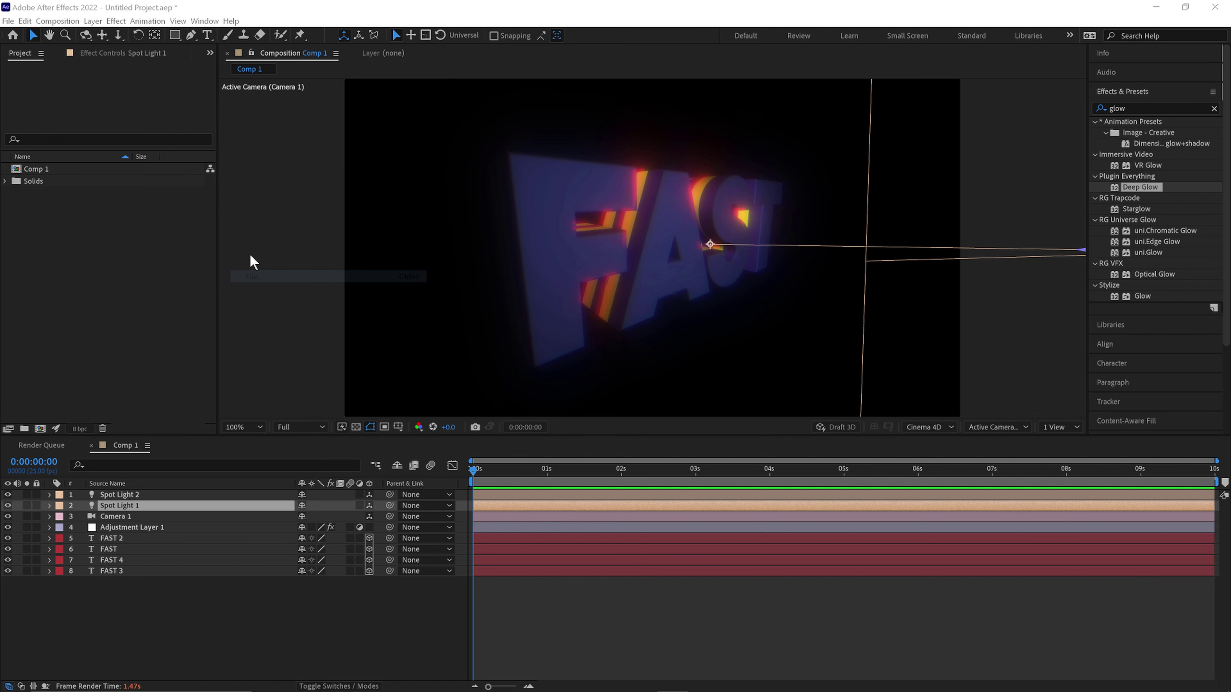
pyautogui.click(222, 144)
pyautogui.doubleClick(222, 144)
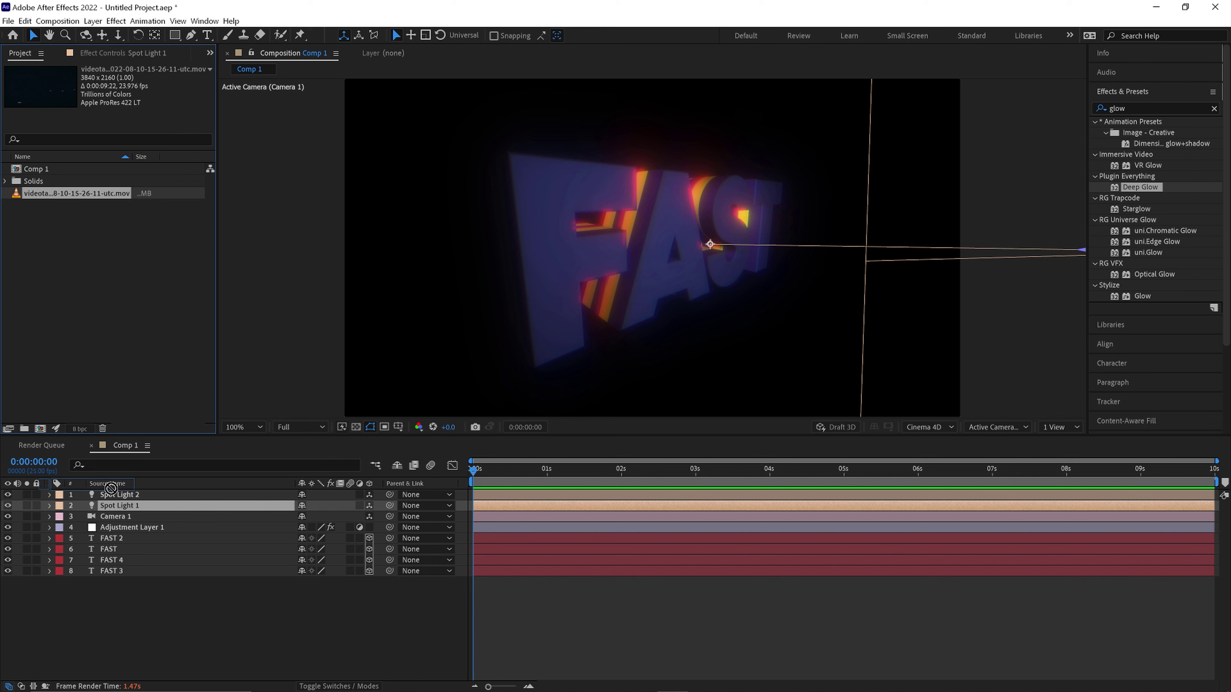
pyautogui.moveTo(111, 489); pyautogui.dragTo(114, 492)
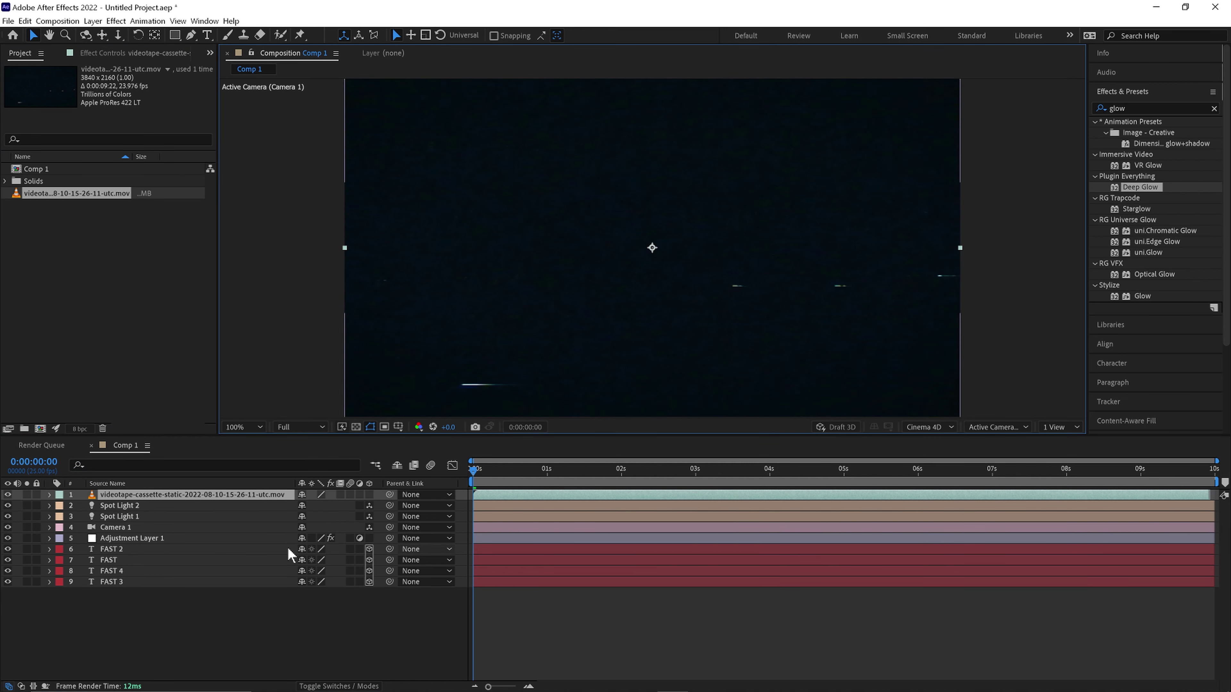
# - Set the blending mode of the videotape static layer to Screen
pyautogui.click(339, 686)
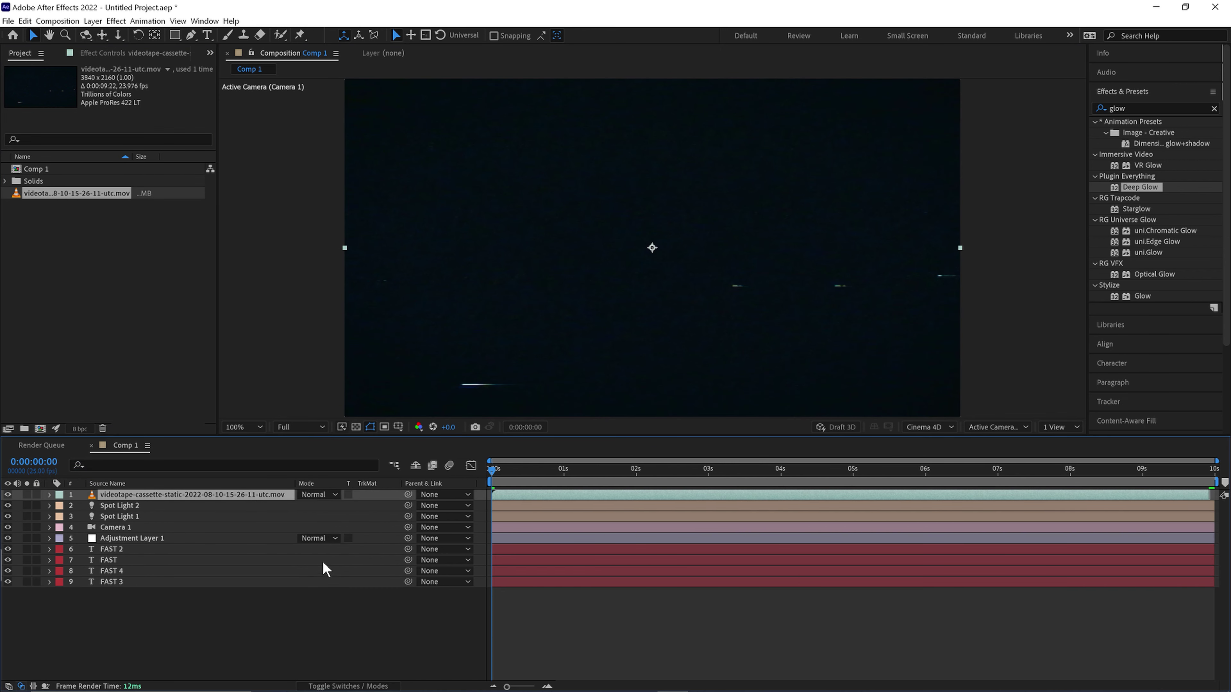
pyautogui.click(313, 495)
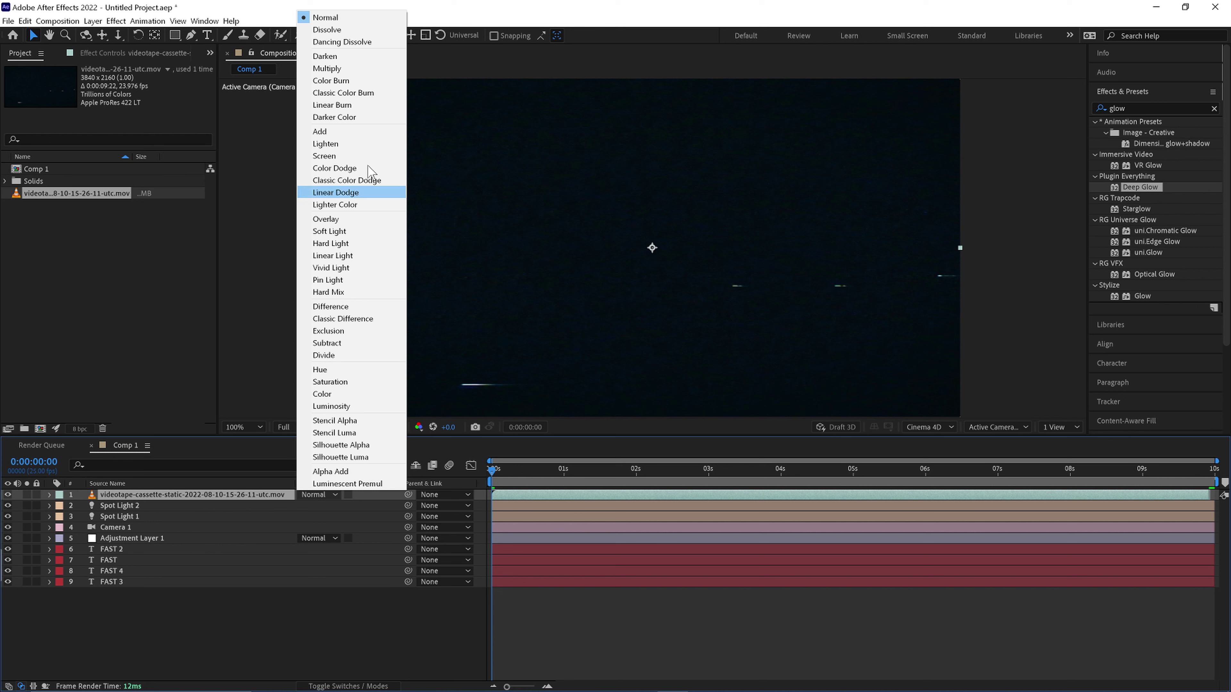
pyautogui.click(374, 158)
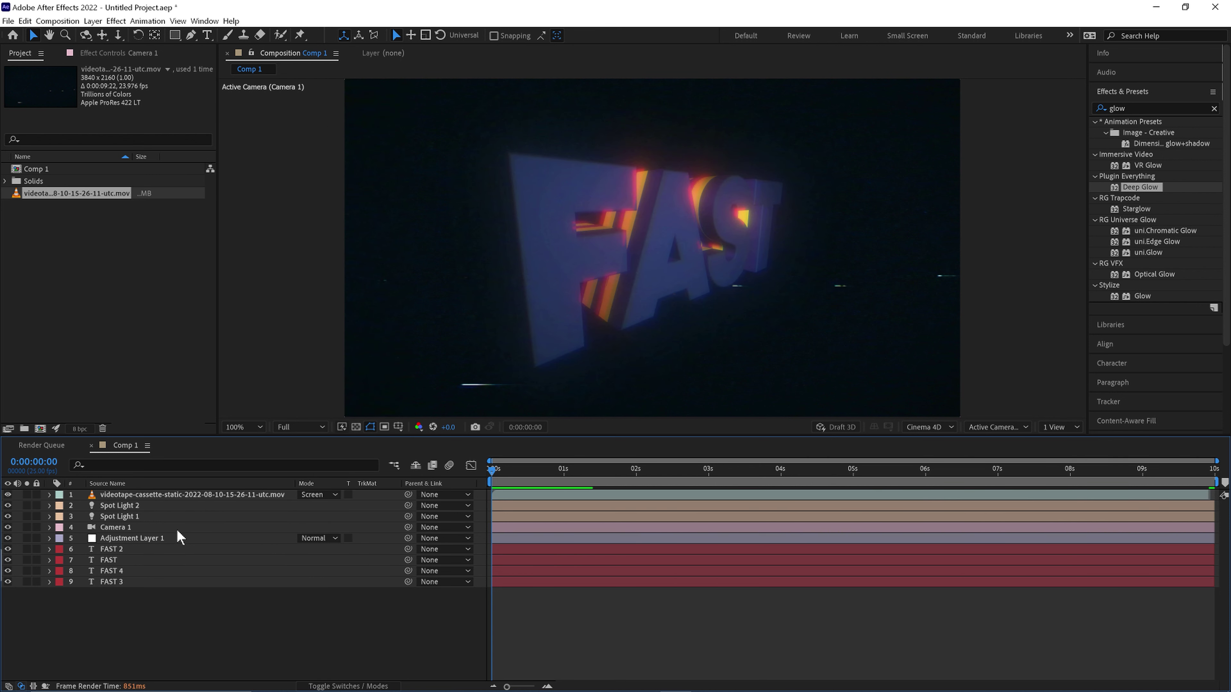
# - Reveal Camera 1's rotation properties and set an Orientation keyframe at 0:00:00:00
pyautogui.click(58, 528)
pyautogui.press('p')
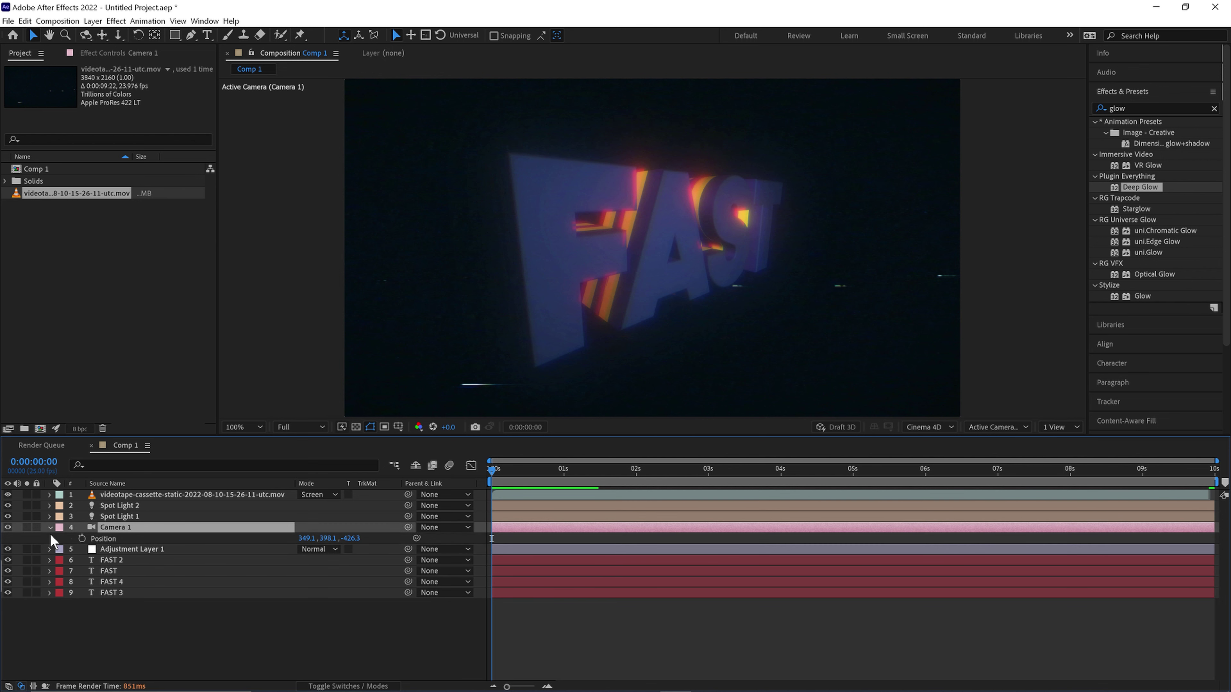
pyautogui.press('r')
pyautogui.click(82, 538)
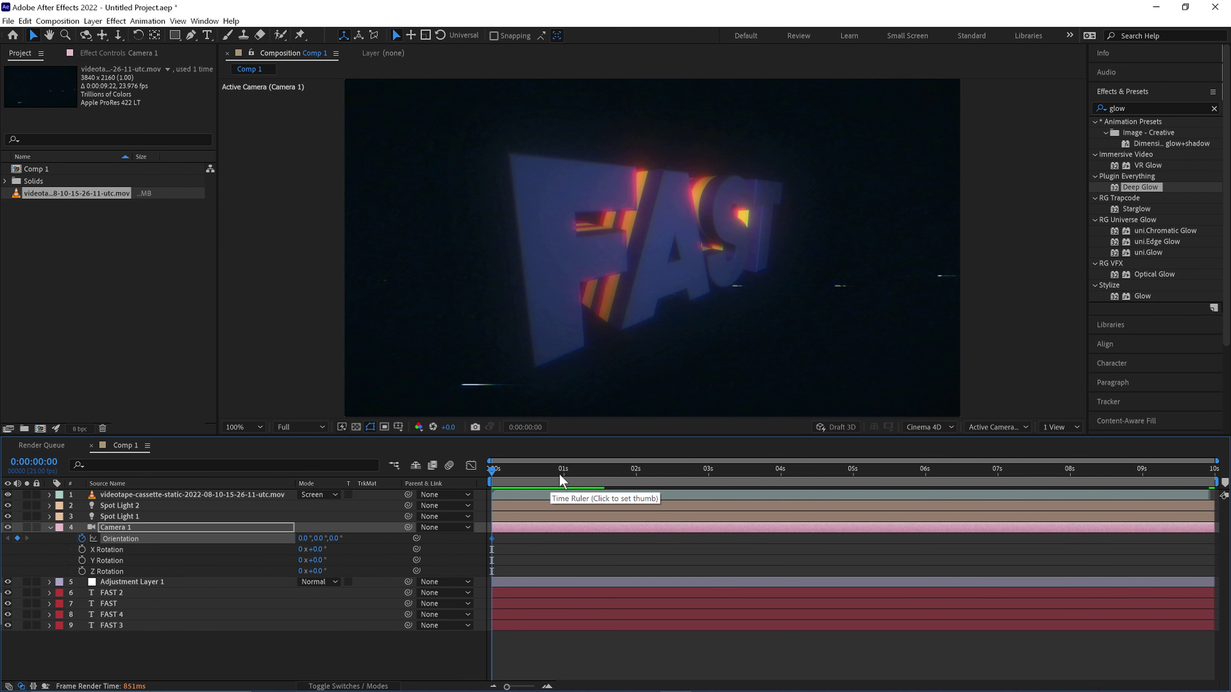
# - Go to 0:00:09:21 and orbit the camera around to view the FAST text from its opposite side
pyautogui.click(555, 470)
pyautogui.press('End')
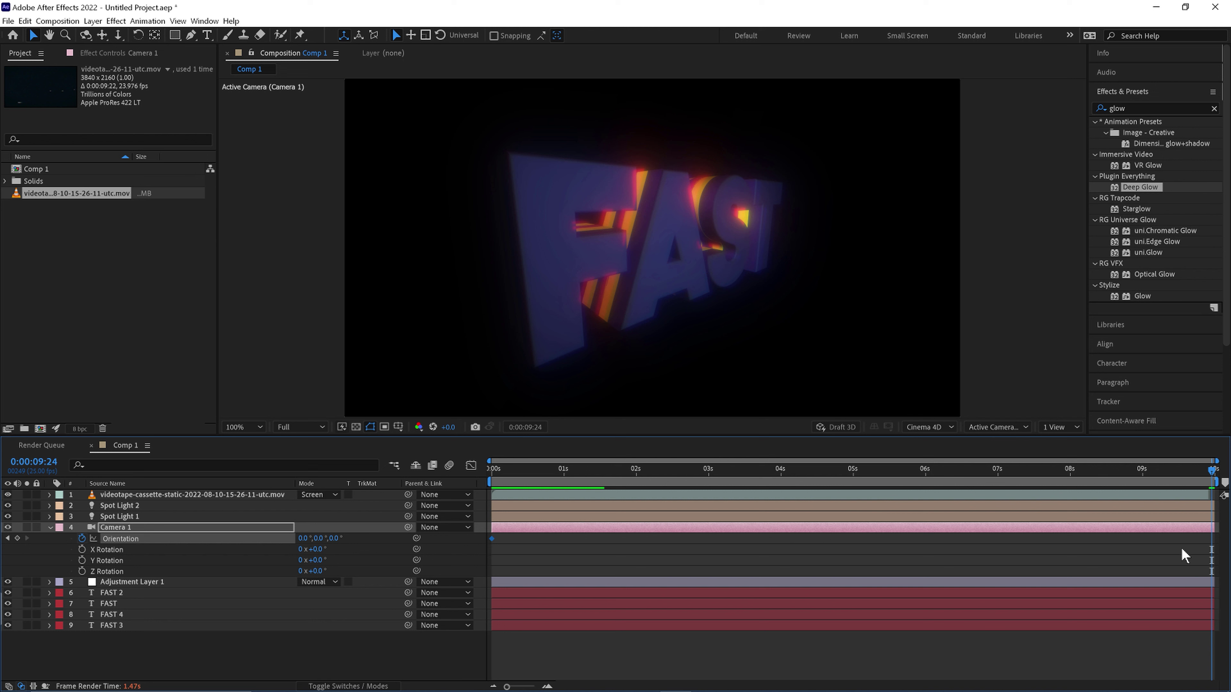
pyautogui.moveTo(1210, 479); pyautogui.dragTo(1204, 473)
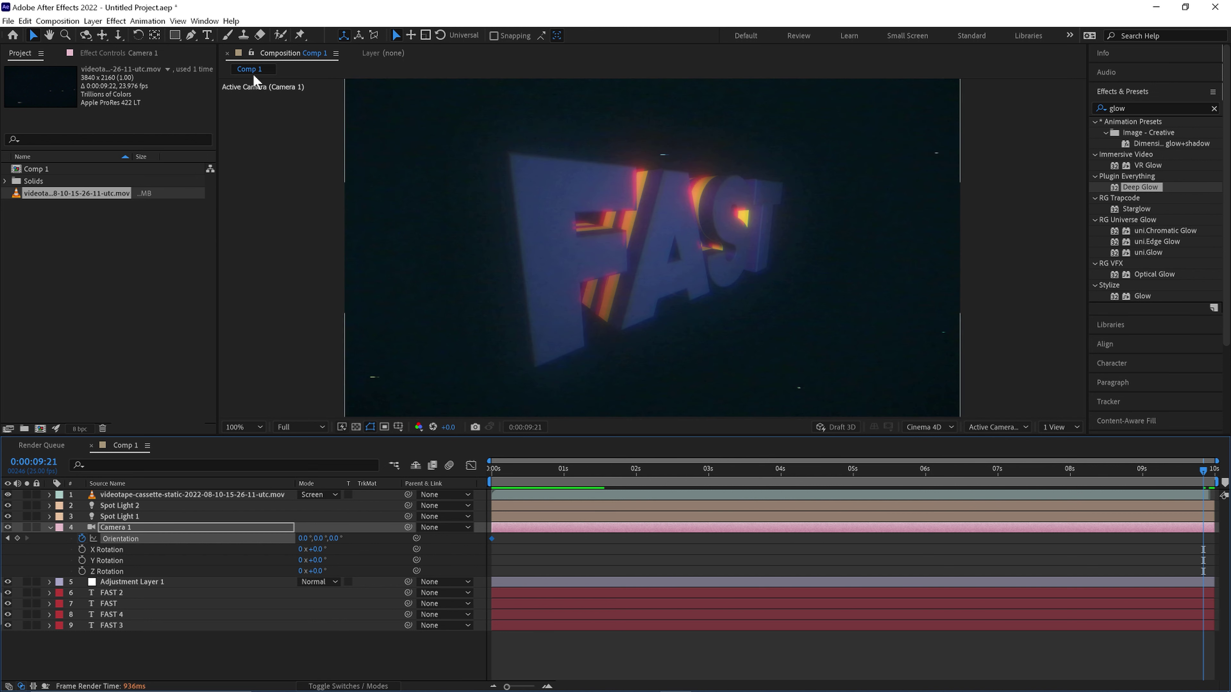
pyautogui.click(86, 36)
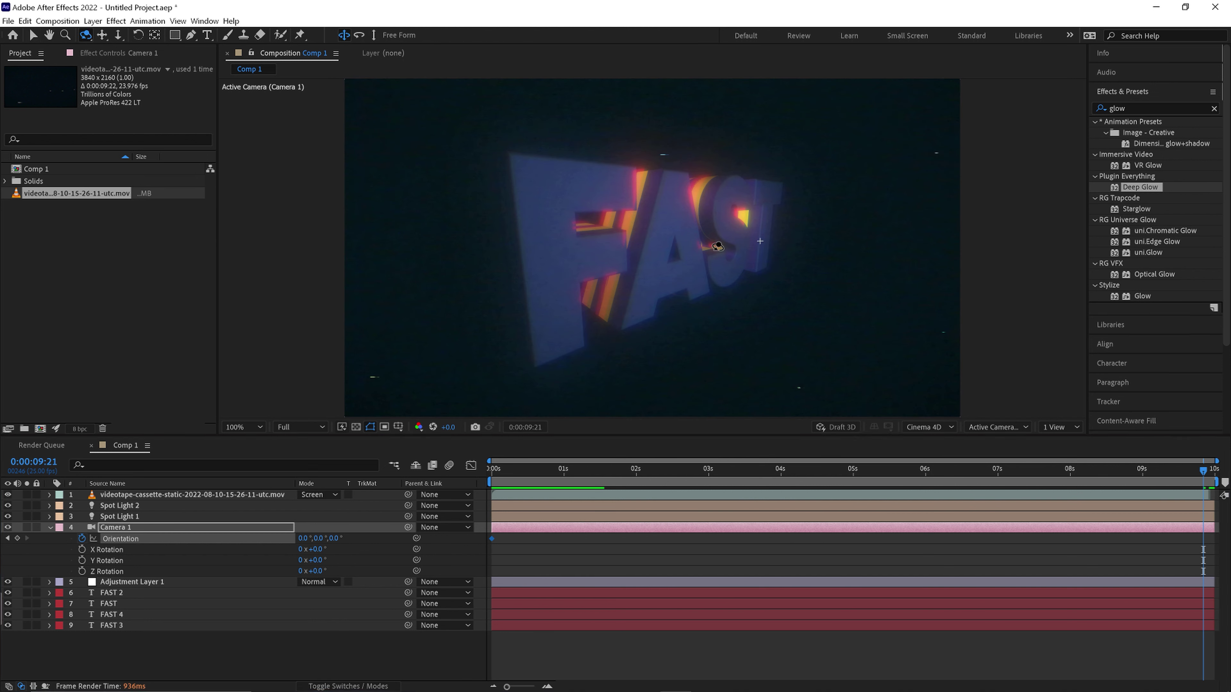
pyautogui.moveTo(718, 247); pyautogui.dragTo(672, 249)
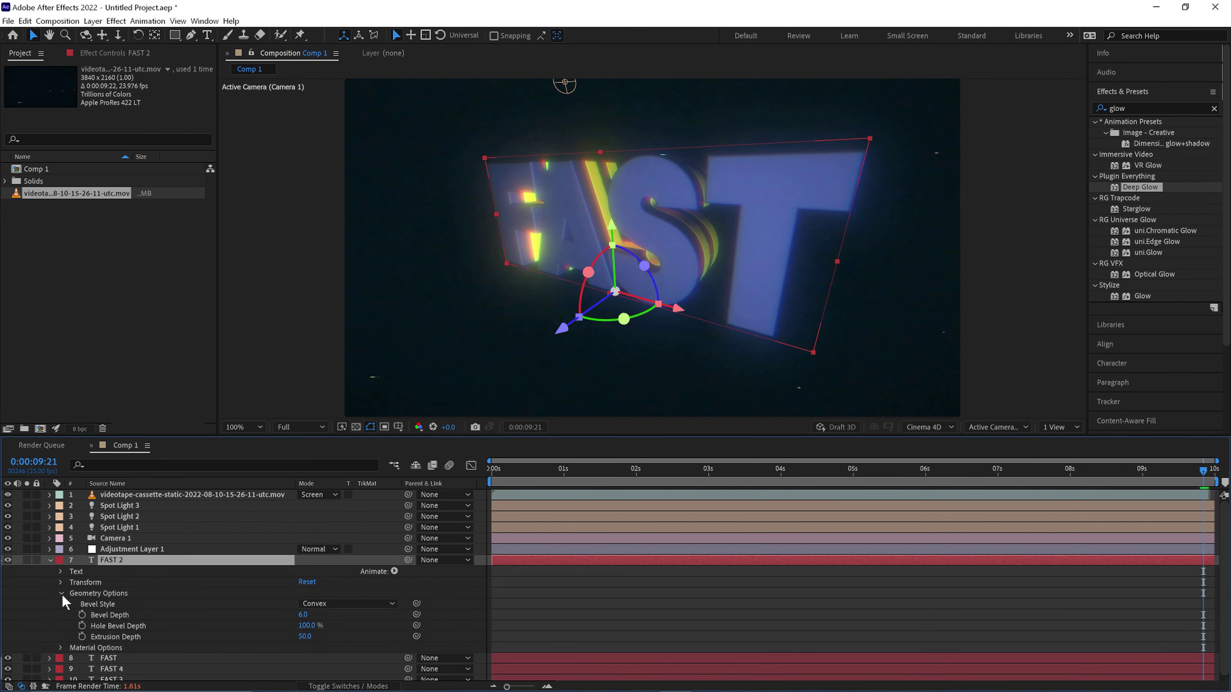
# - Set the FAST 3 text's extrusion depth to 5 and space its rear copies along Z, including 40, 50 and 60
pyautogui.click(301, 668)
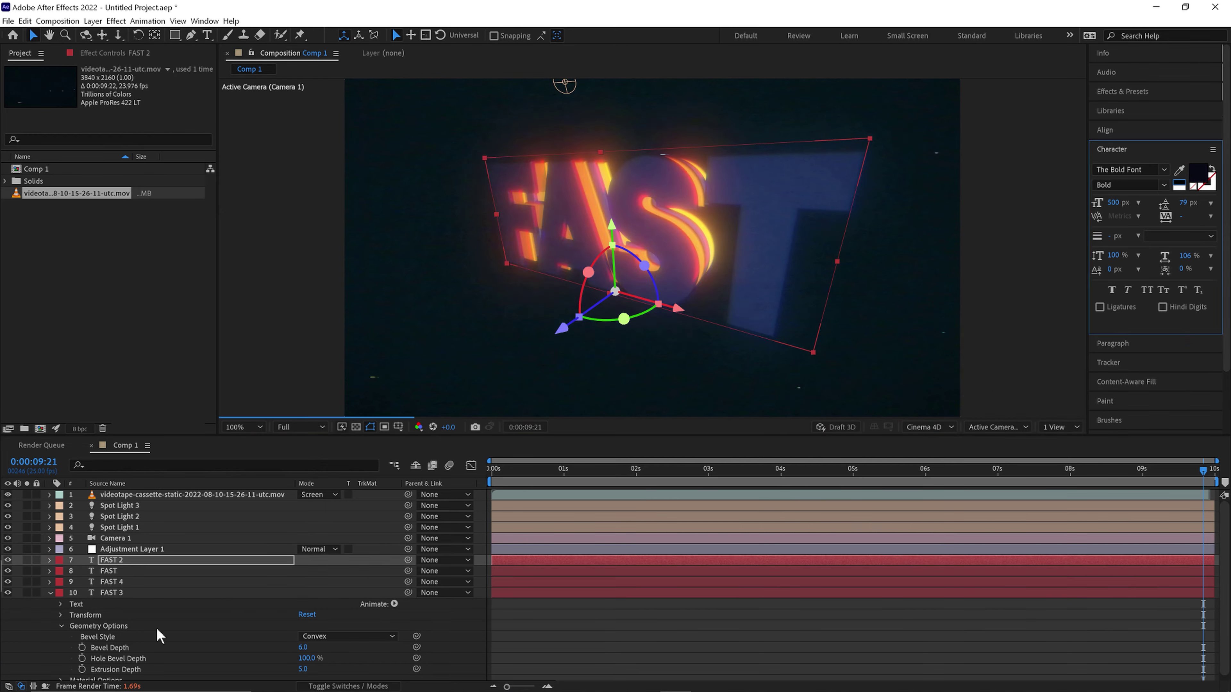
pyautogui.press('p')
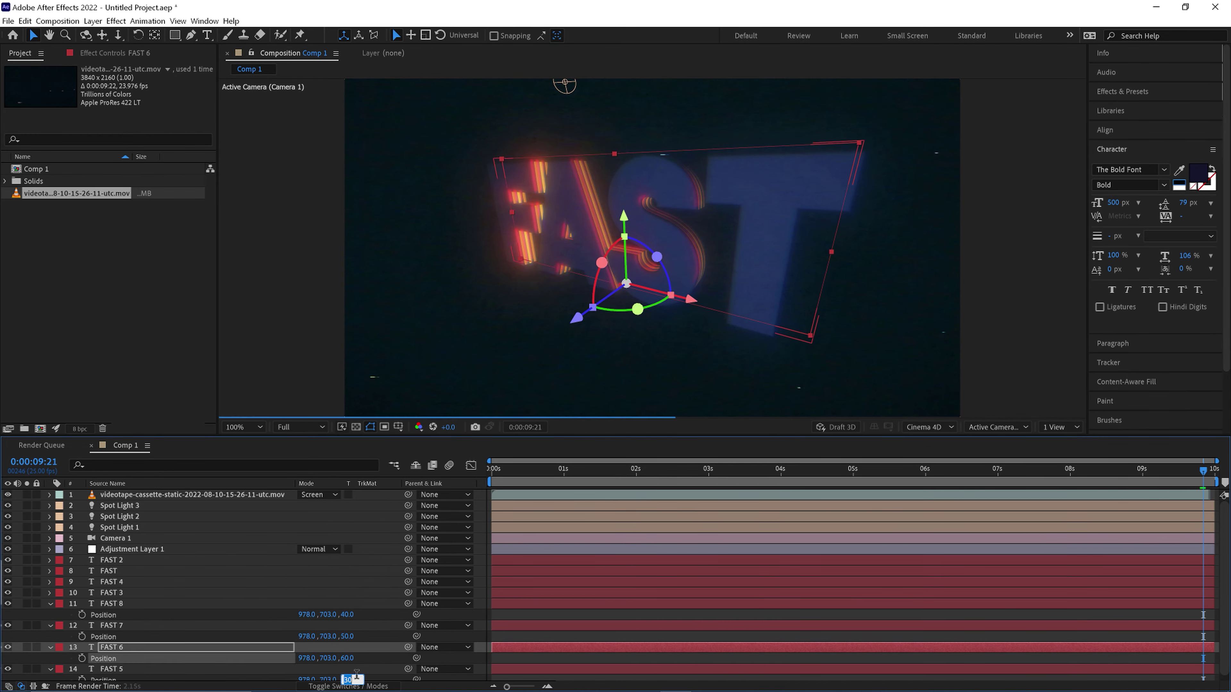
# - Add a dark royal blue solid layer as the background beneath all the FAST text layers
pyautogui.click(93, 21)
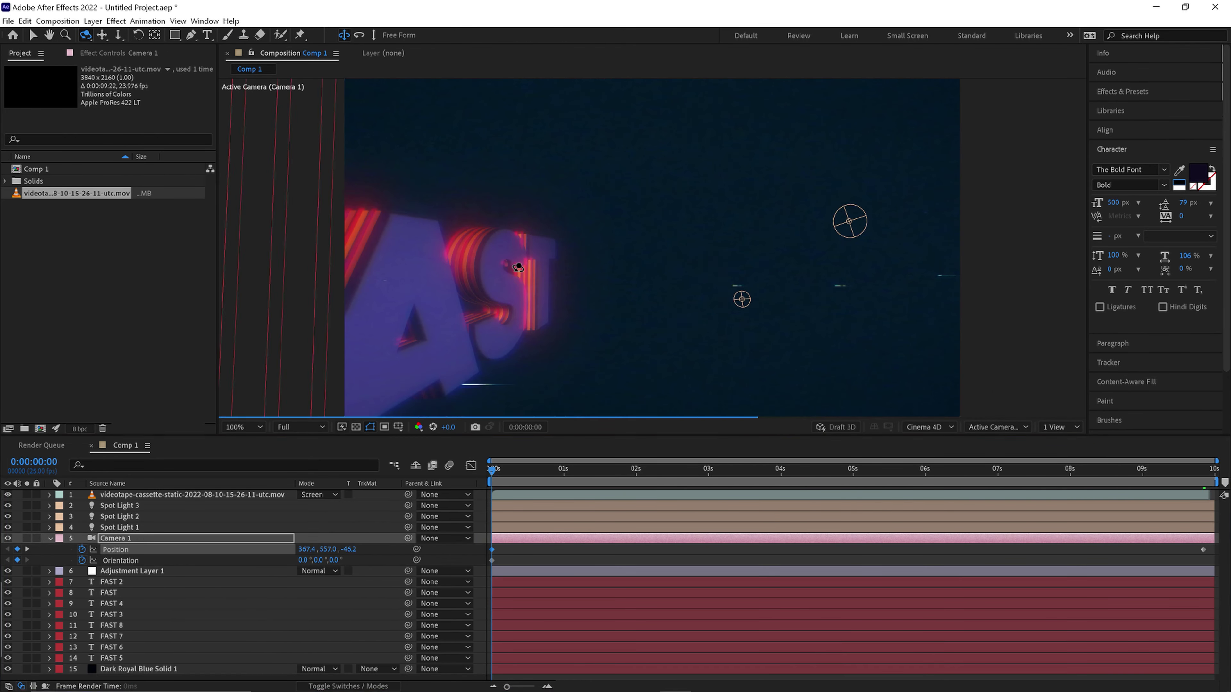